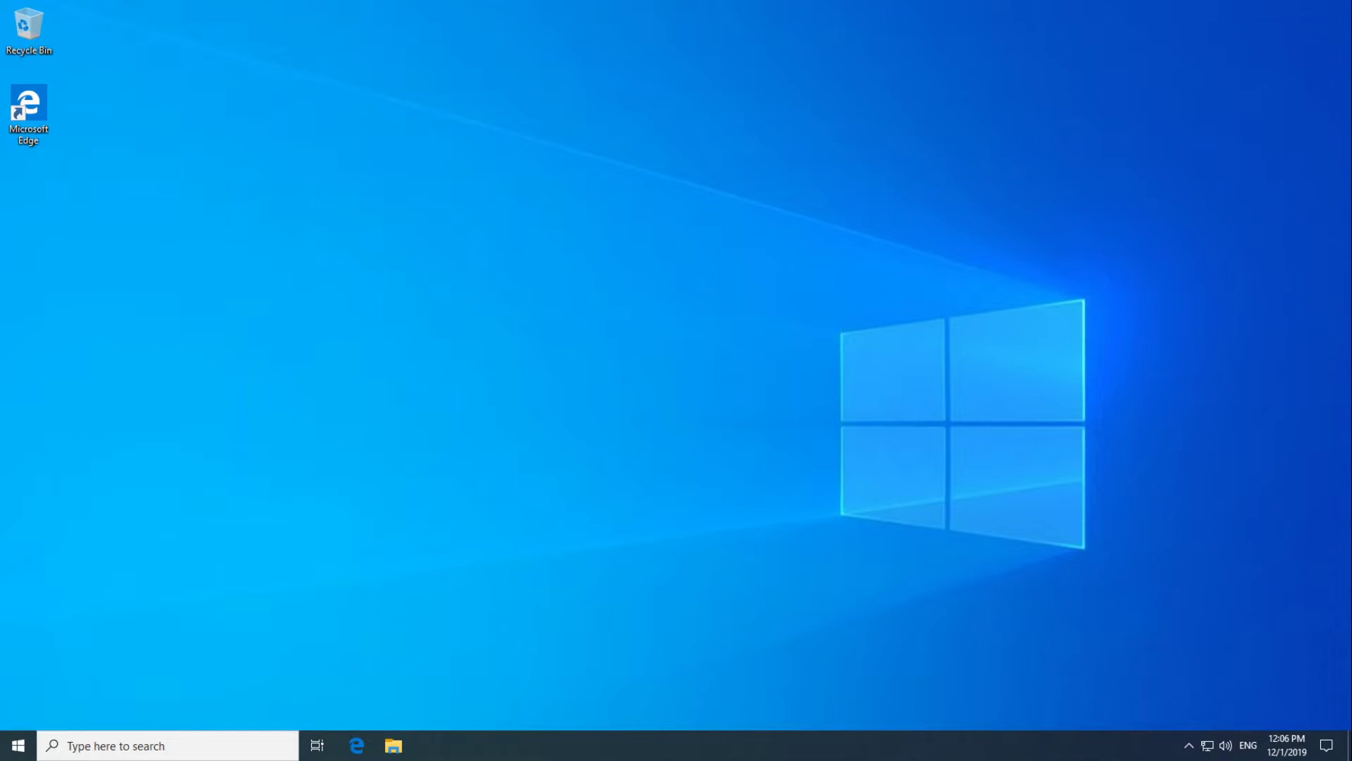
Open File Explorer and navigate to Local Disk (C:) > Program Files.
click(393, 745)
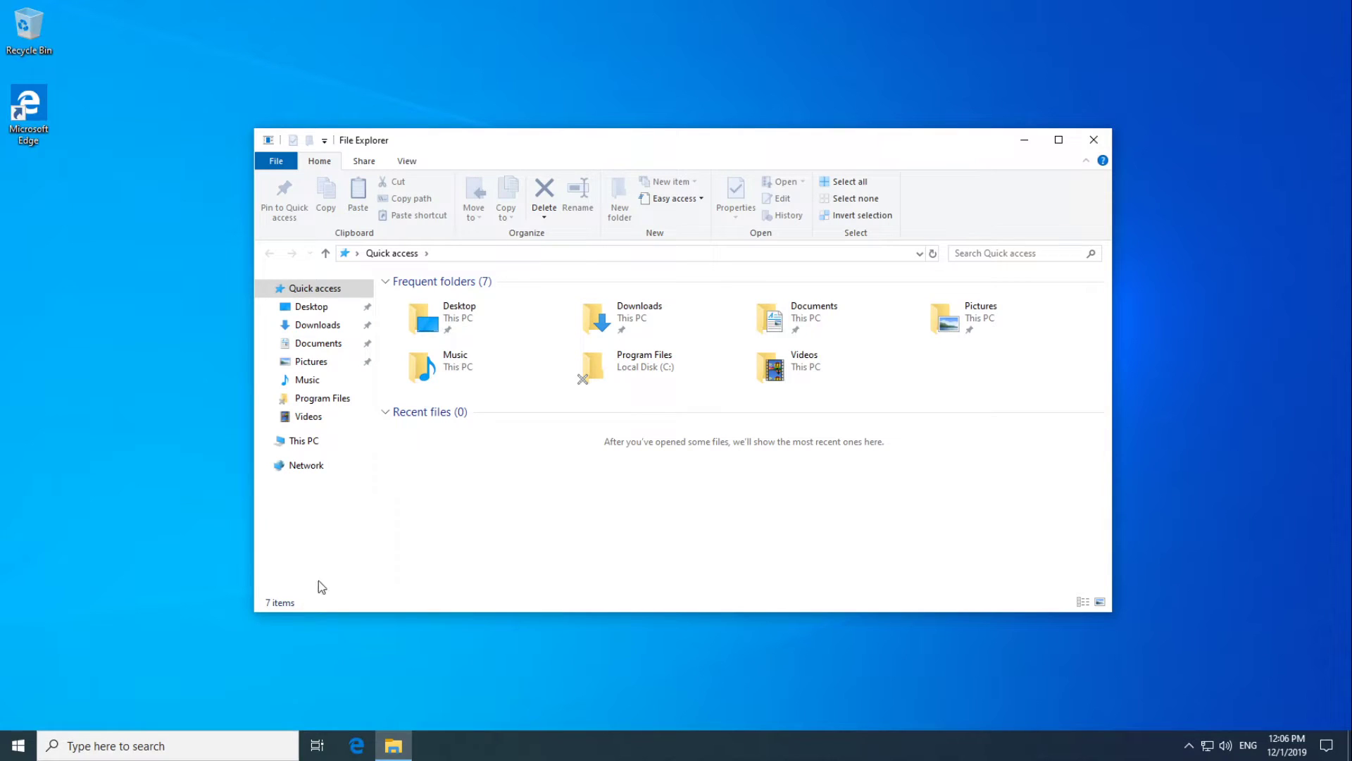
click(311, 444)
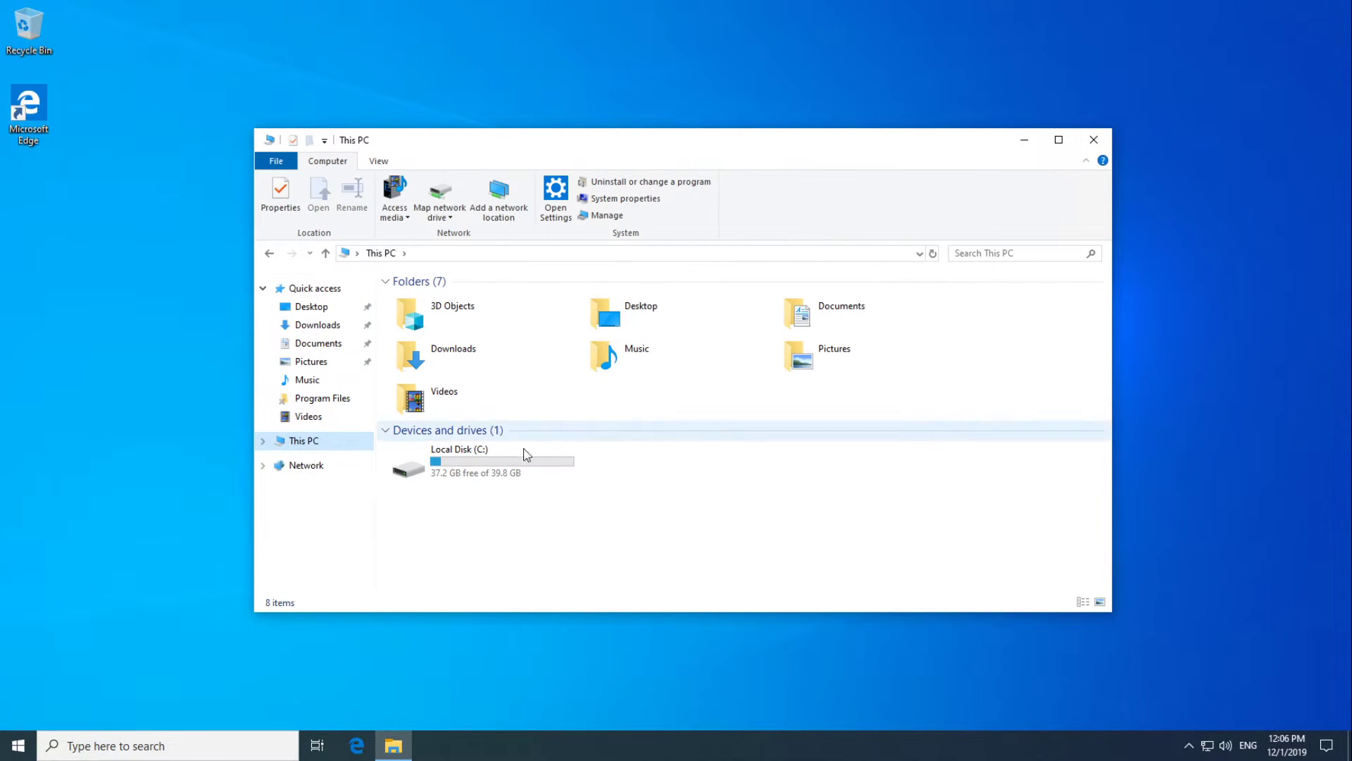
double_click(485, 462)
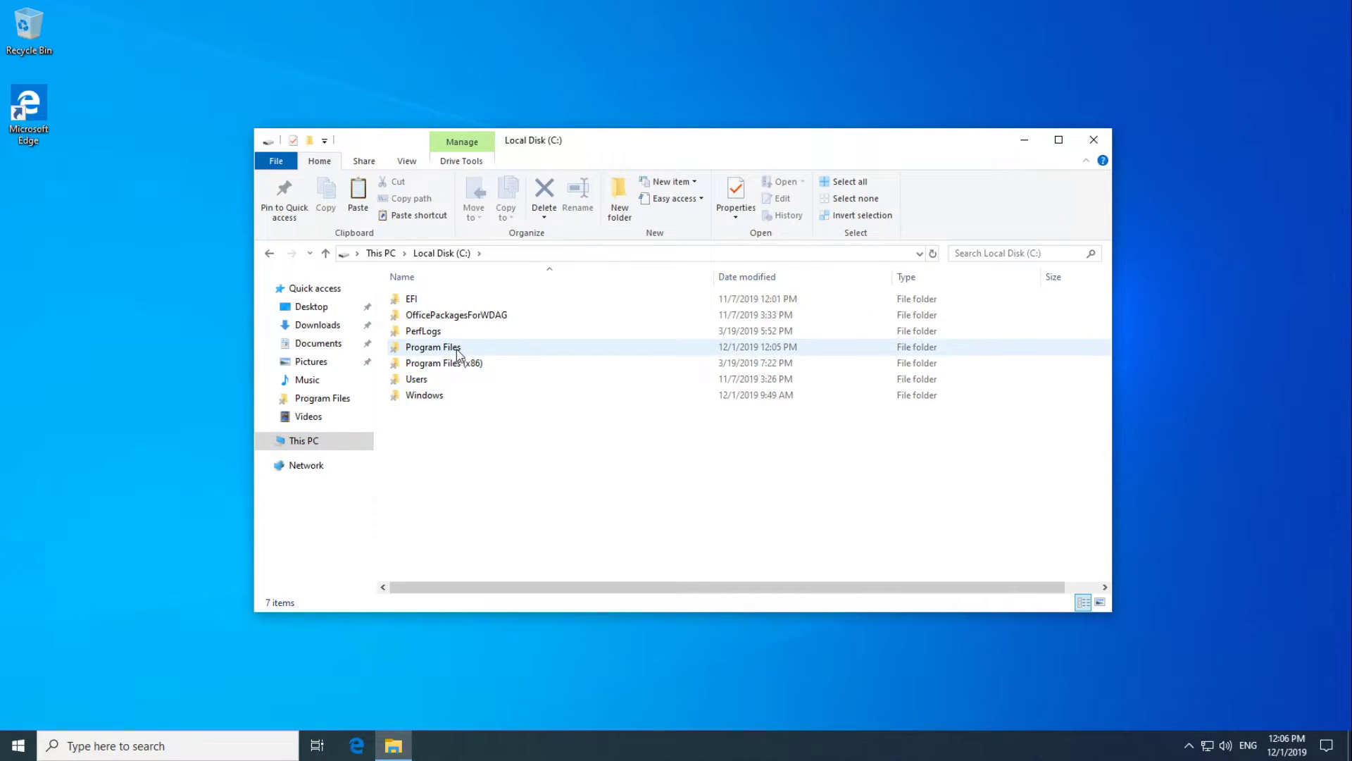
double_click(486, 347)
Create a new folder named NPVR in Program Files.
right_click(474, 459)
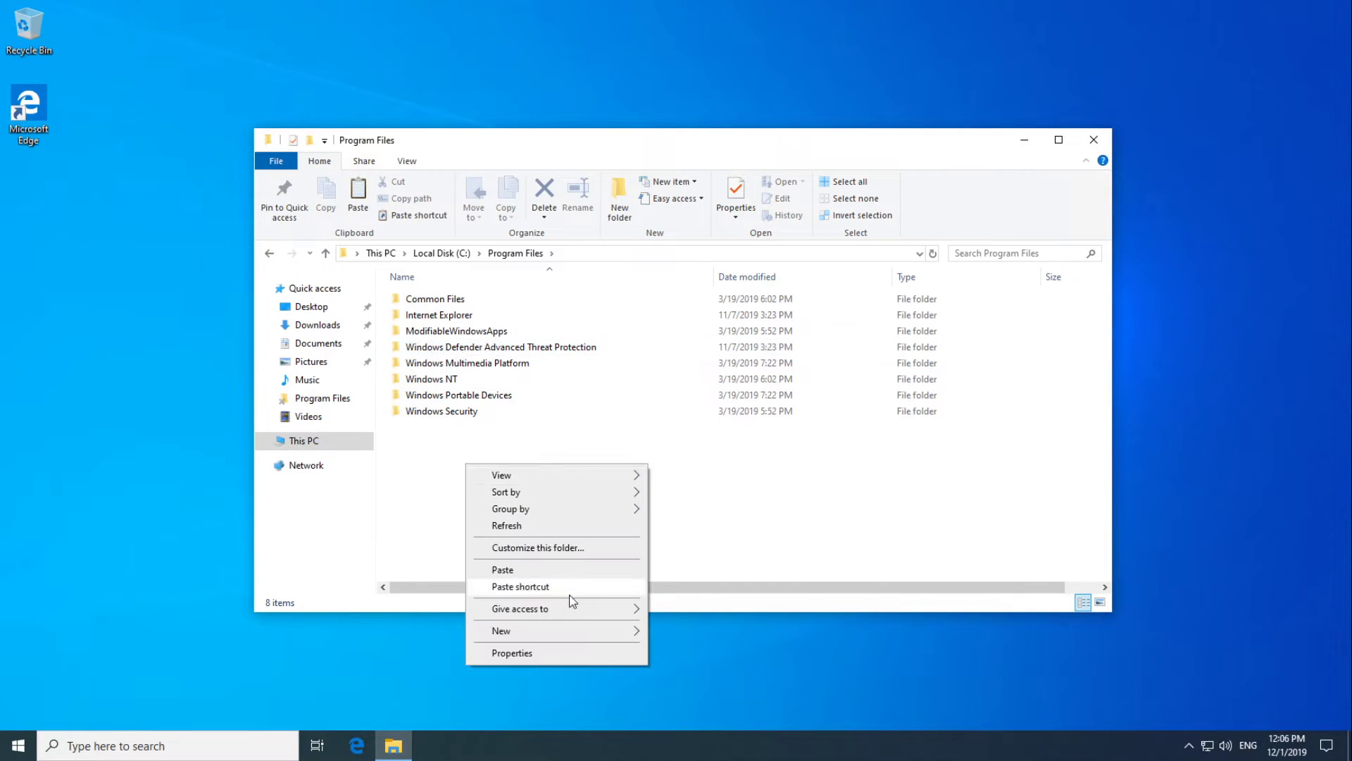
mouse_move(569, 632)
click(688, 631)
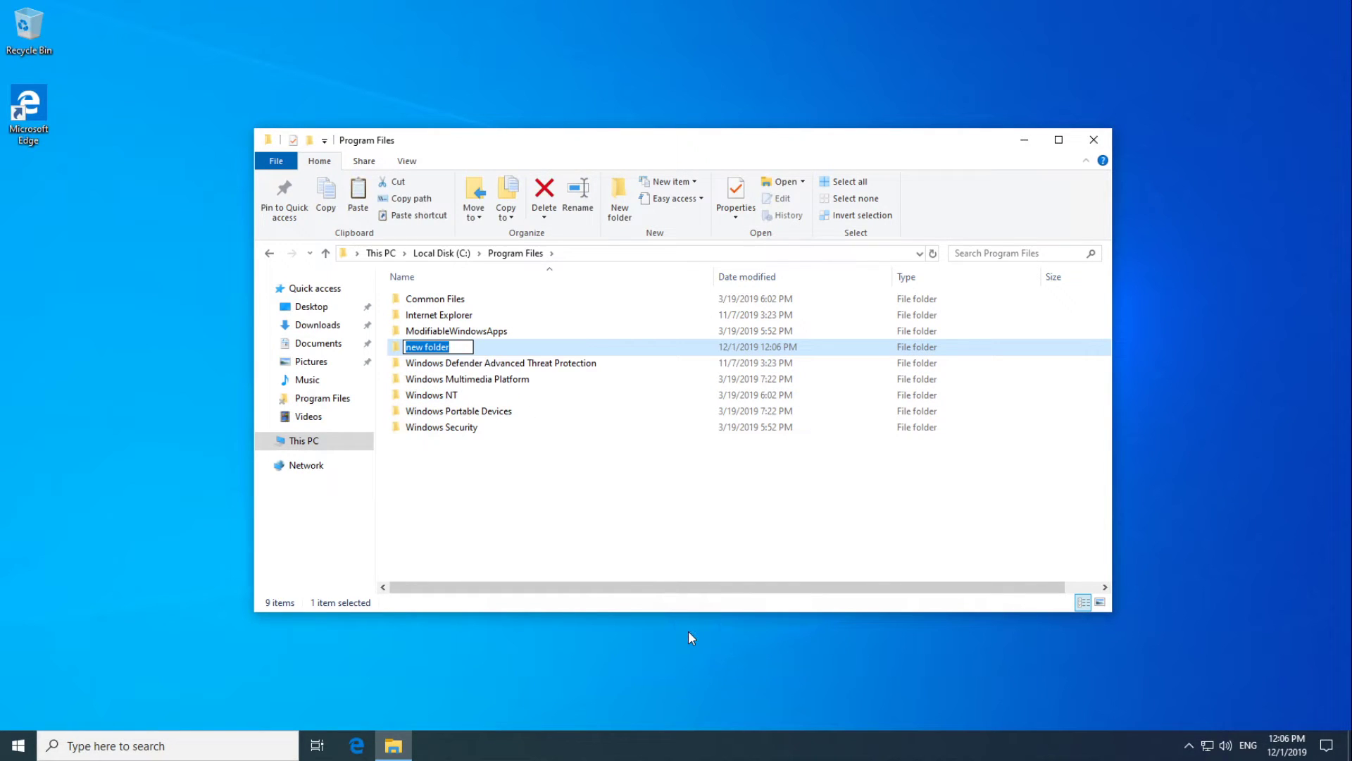
text(NPVR)
key(Return)
key(Return)
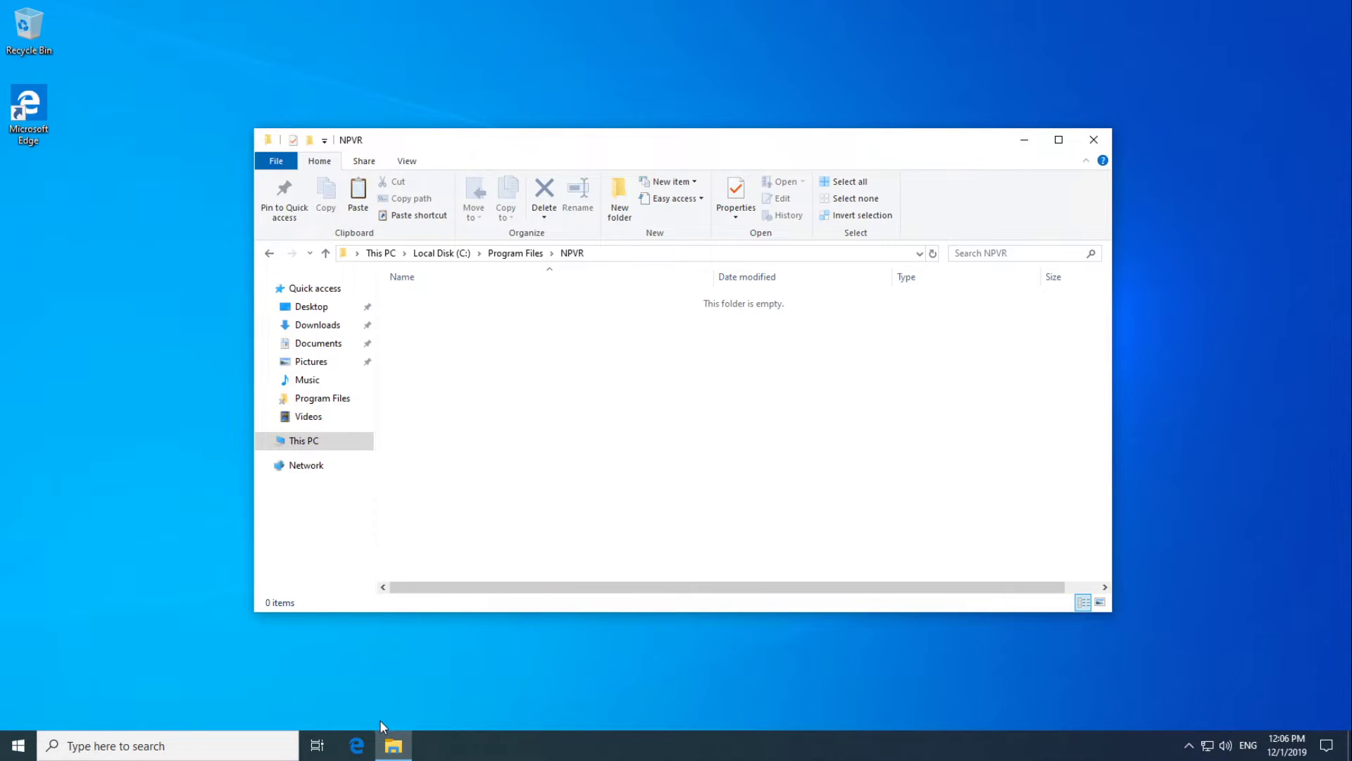
Load nextpvr.com in Edge and follow its Download page to the NextPVR v5 multi-platform beta thread.
click(356, 745)
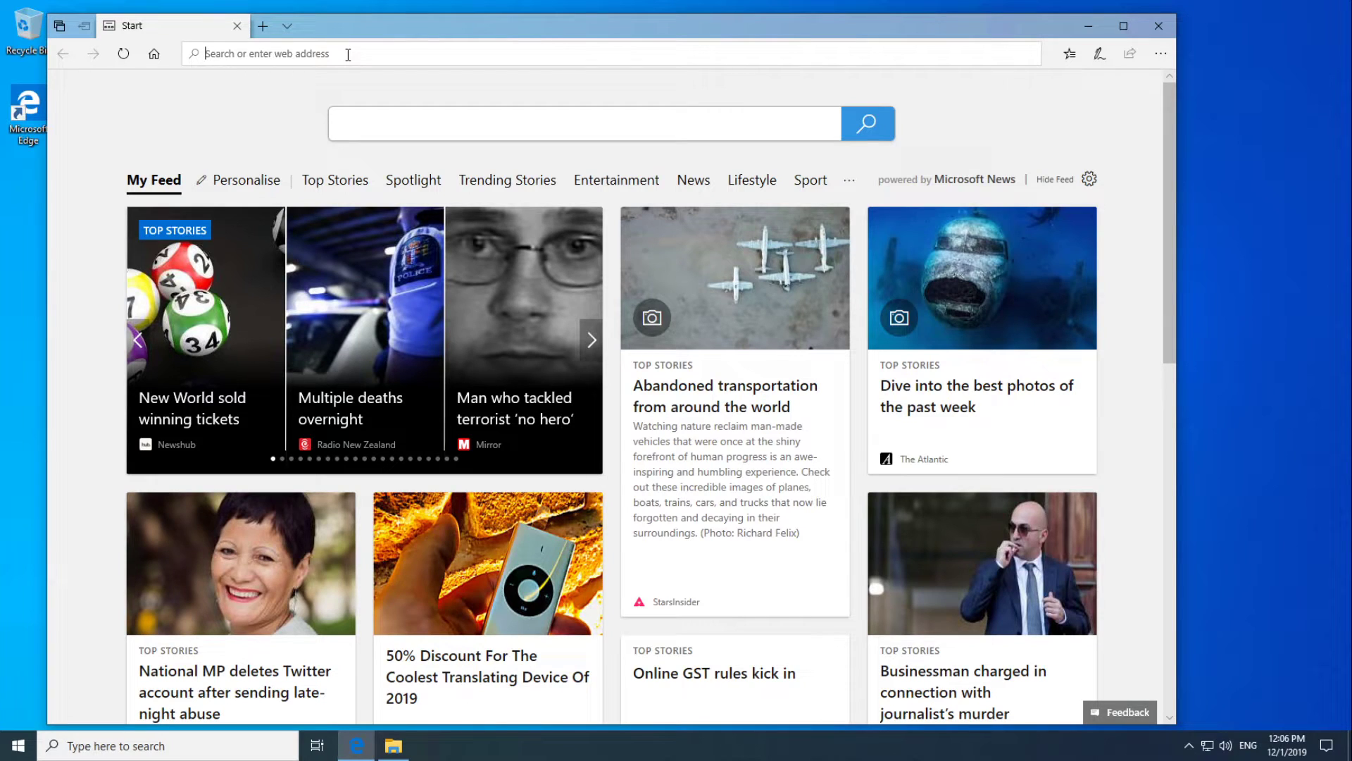
text(nextpvr.com/)
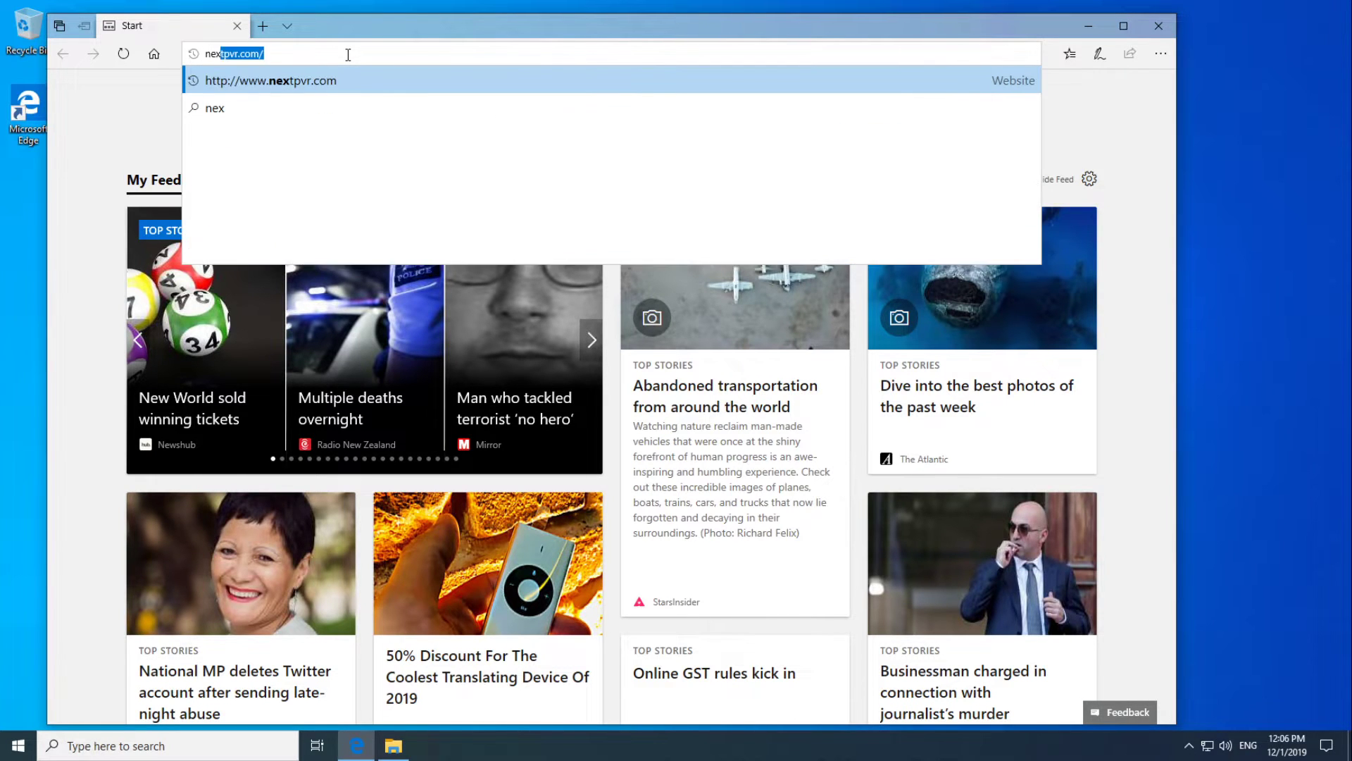
key(Return)
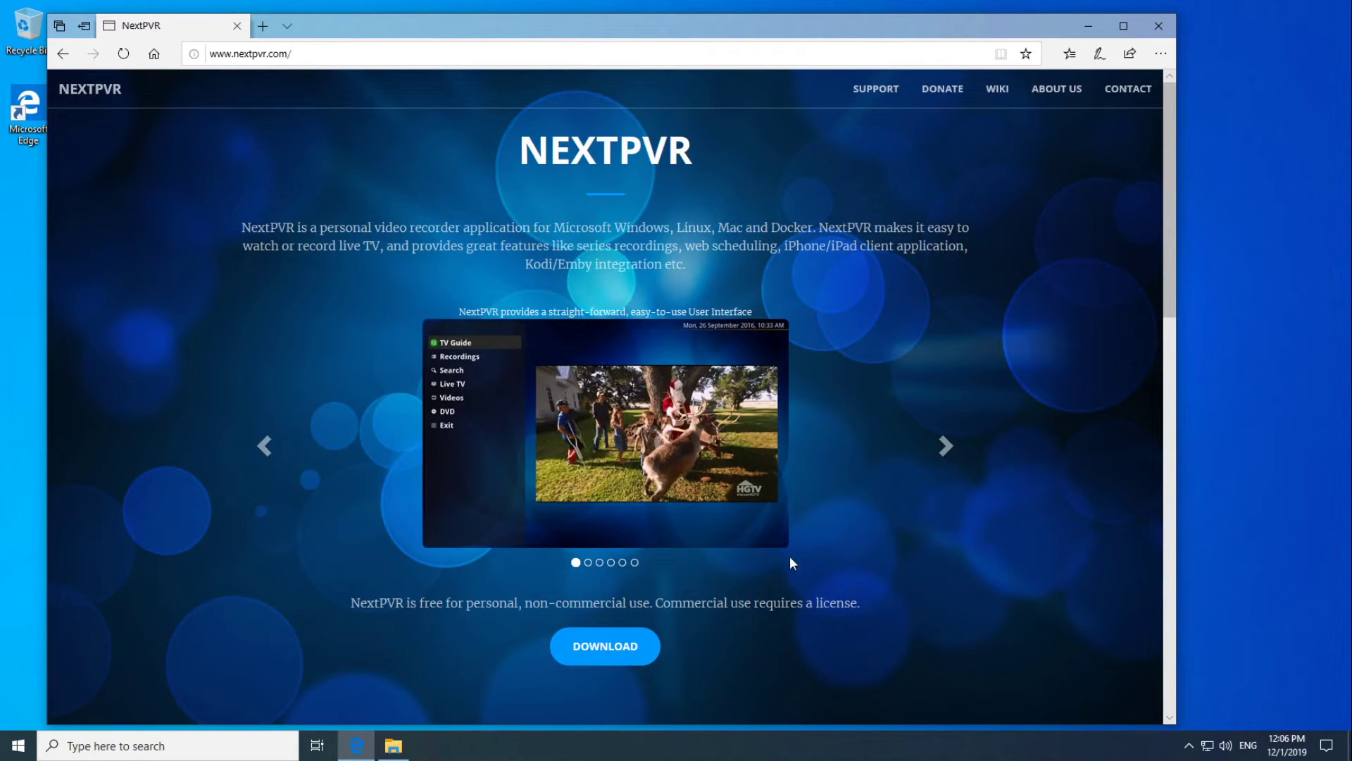
click(613, 643)
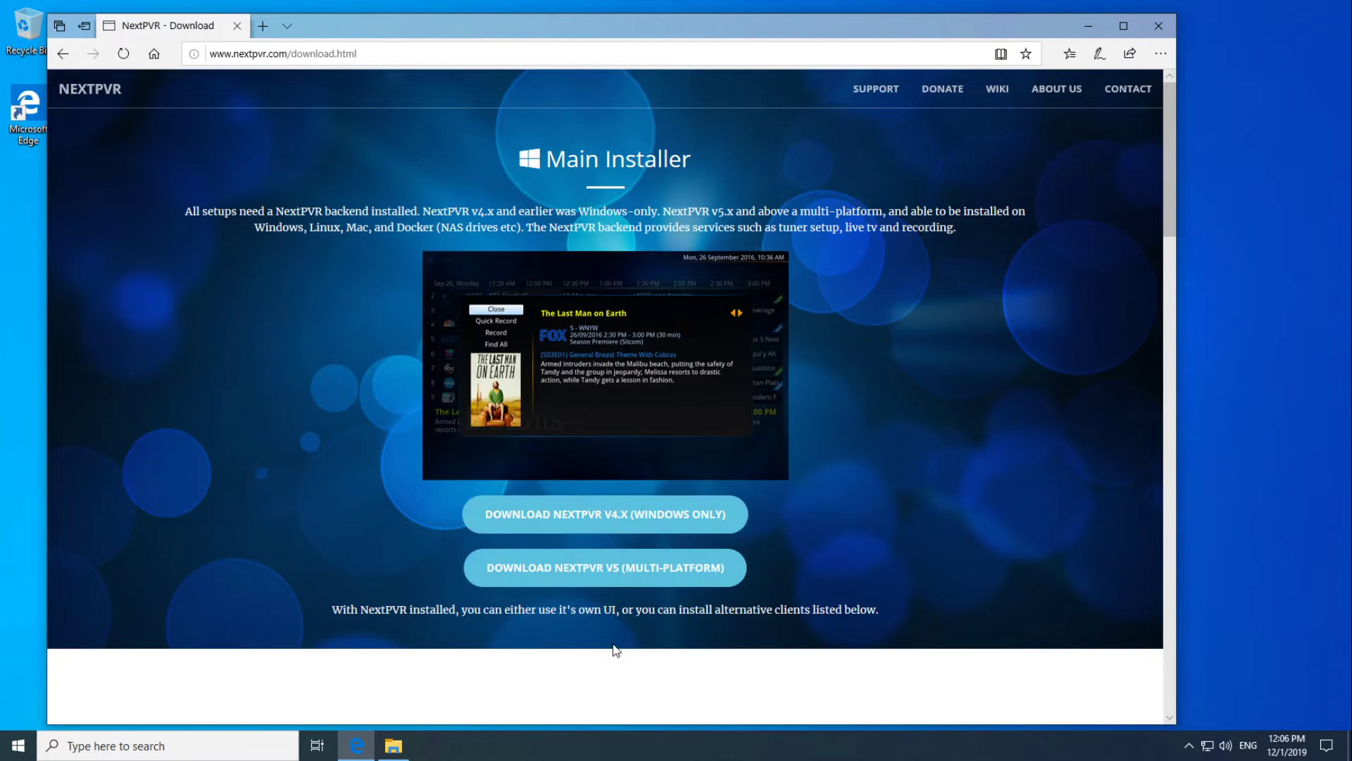
click(595, 582)
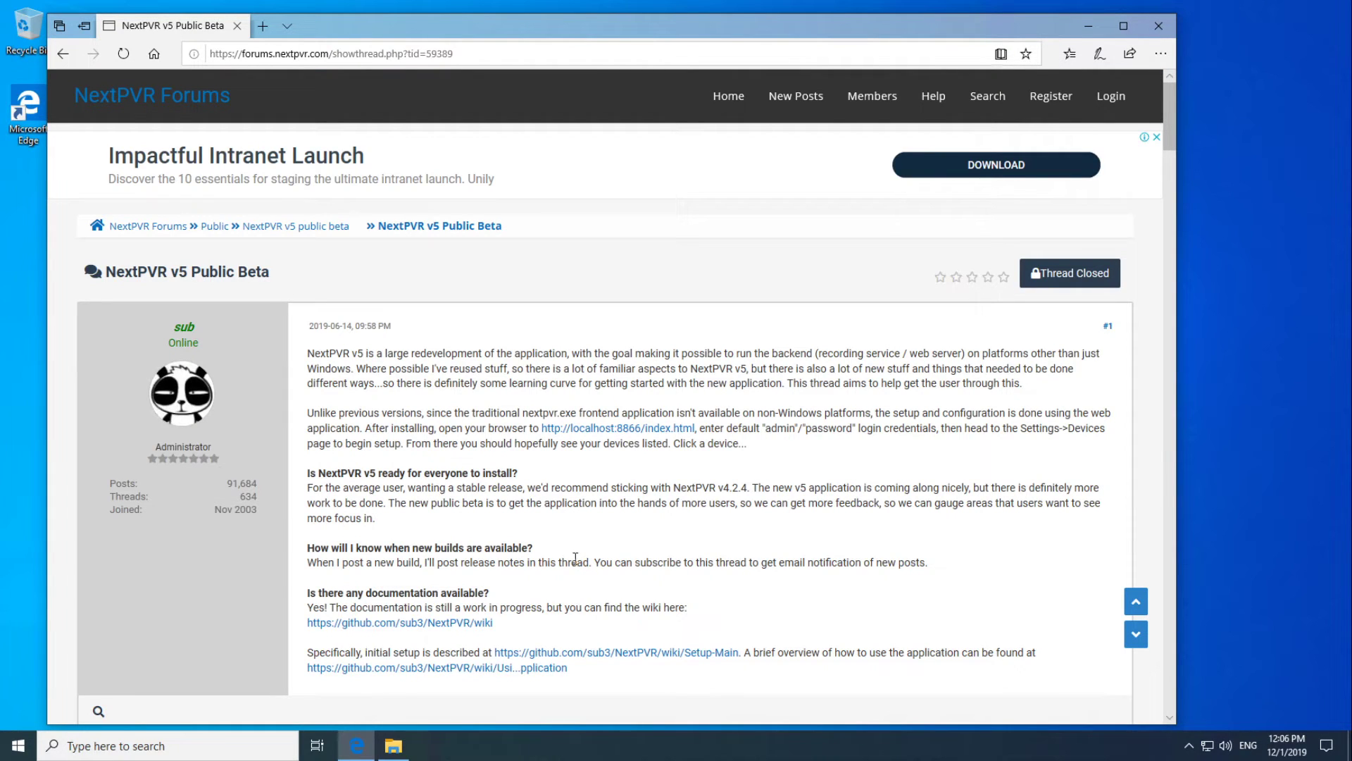
Open the Windows install information thread in its own tab, close the beta thread, and download the 64-bit NPVR.zip.
scroll(593, 535, down, 7)
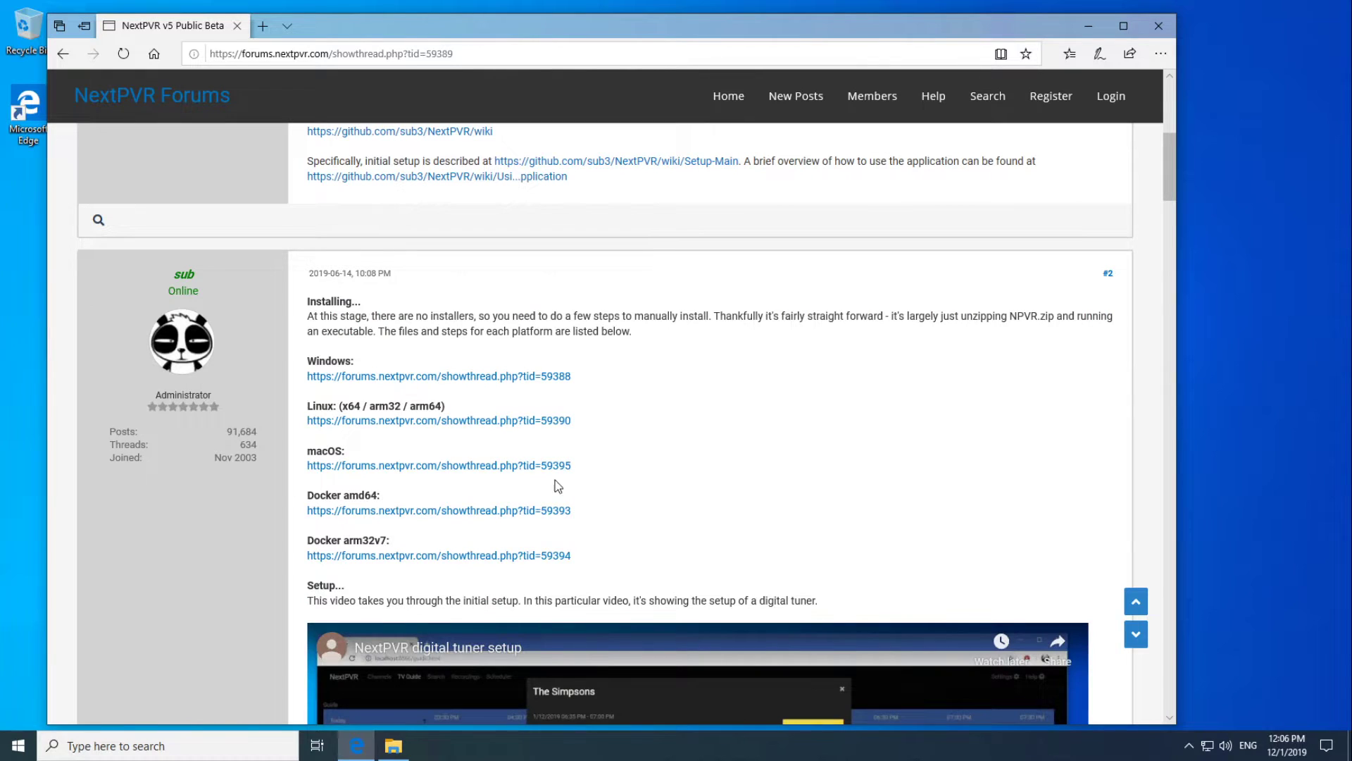
click(450, 380)
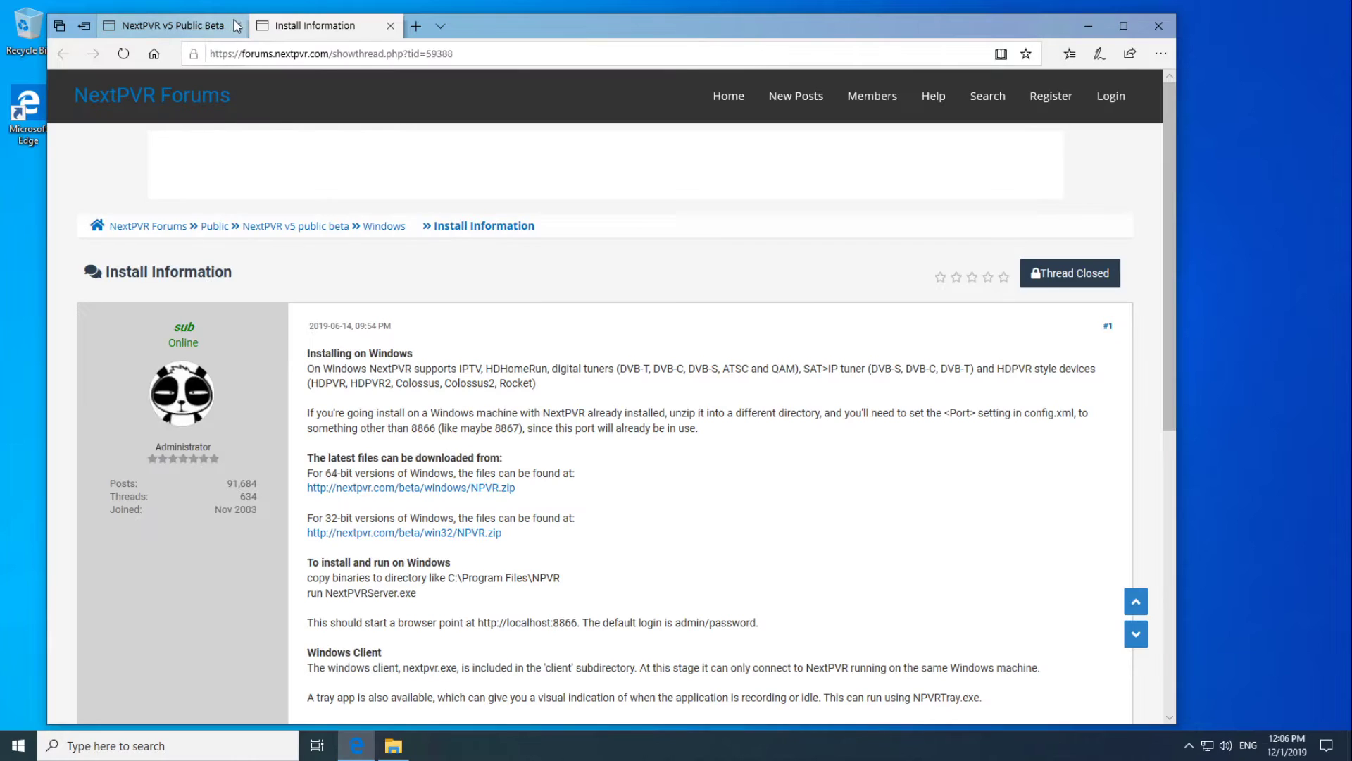
click(238, 26)
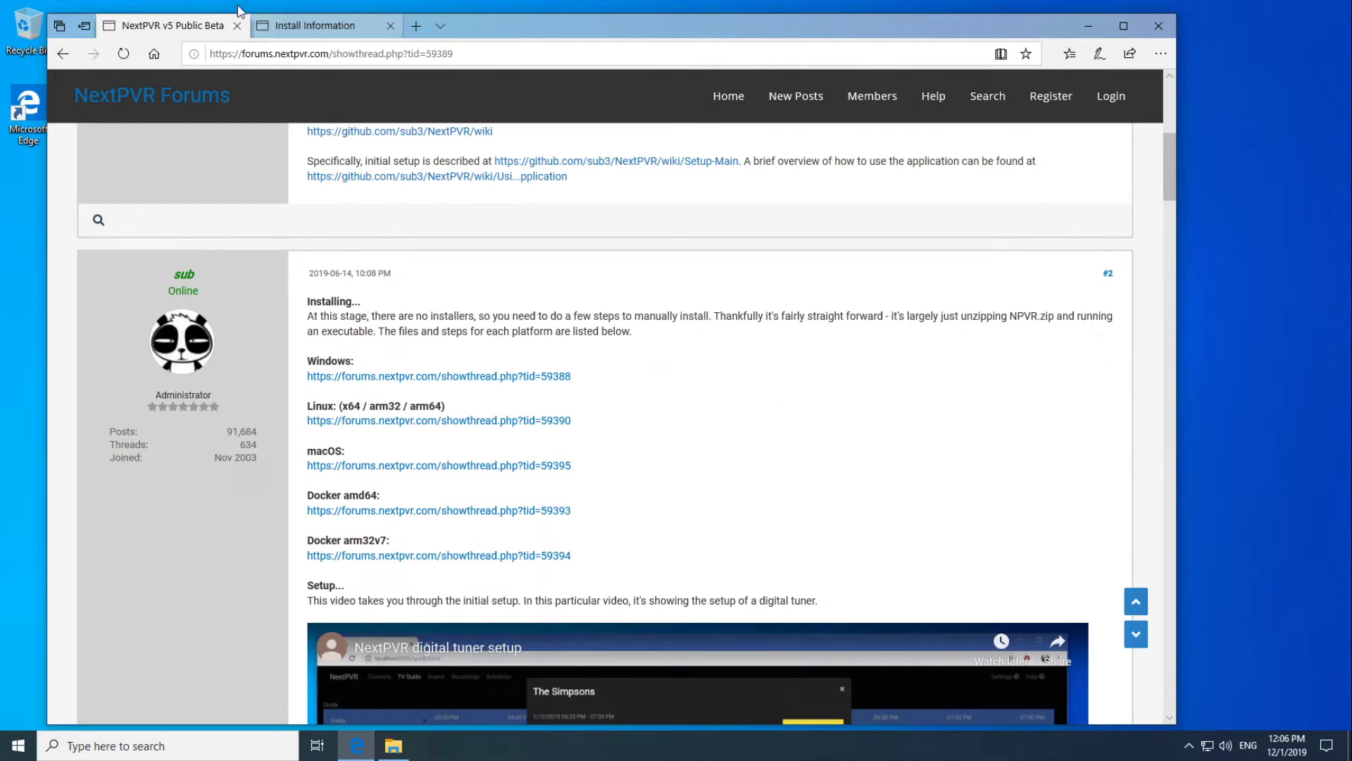
click(238, 26)
scroll(454, 349, down, 3)
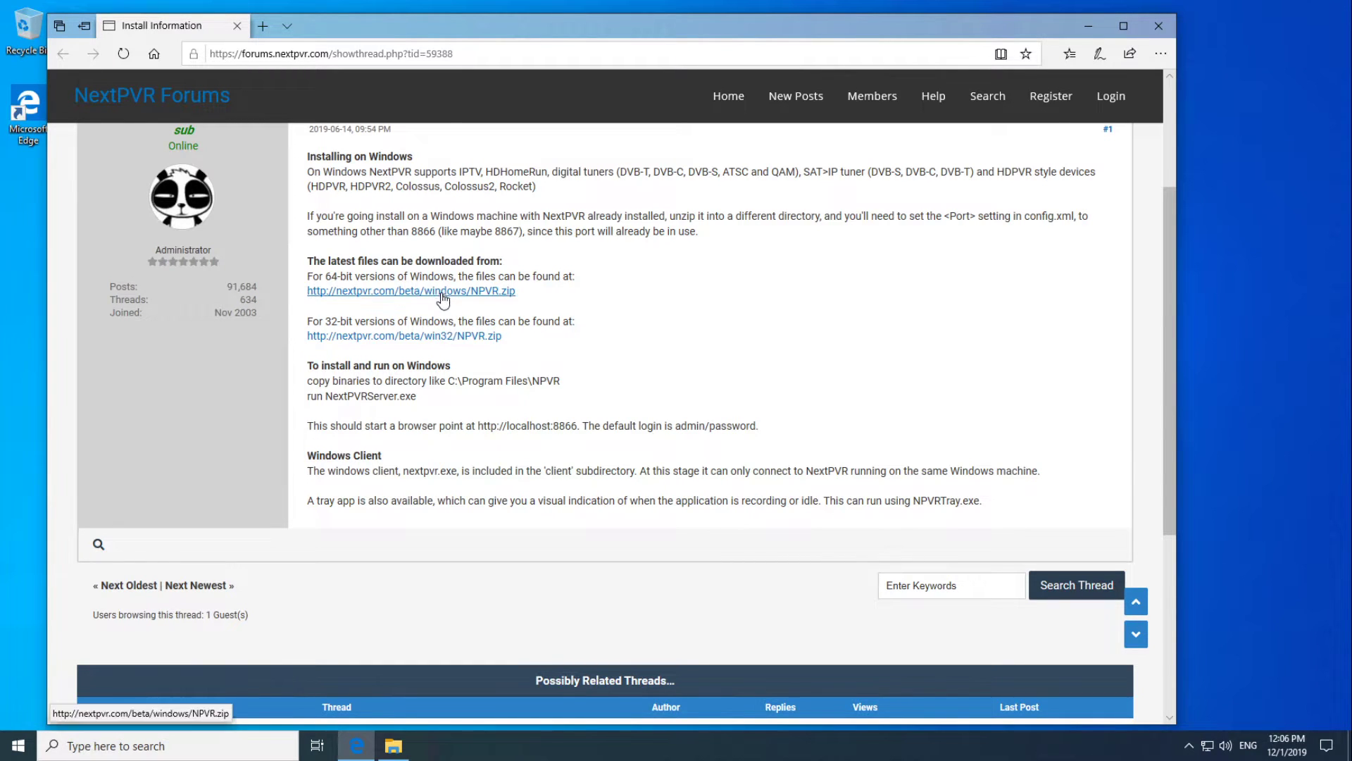
click(442, 291)
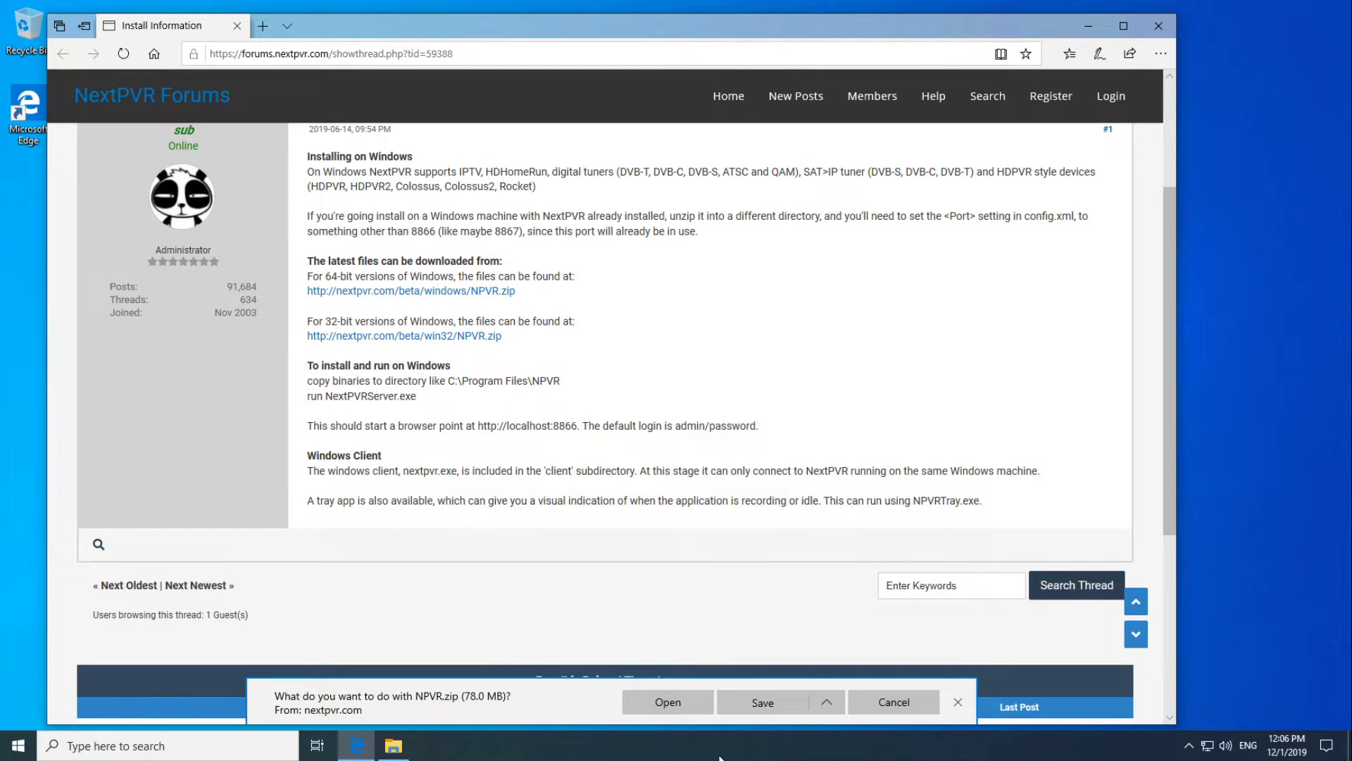
Open NPVR.zip, select all its 427 items, and paste them into C:\Program Files\NPVR.
click(669, 703)
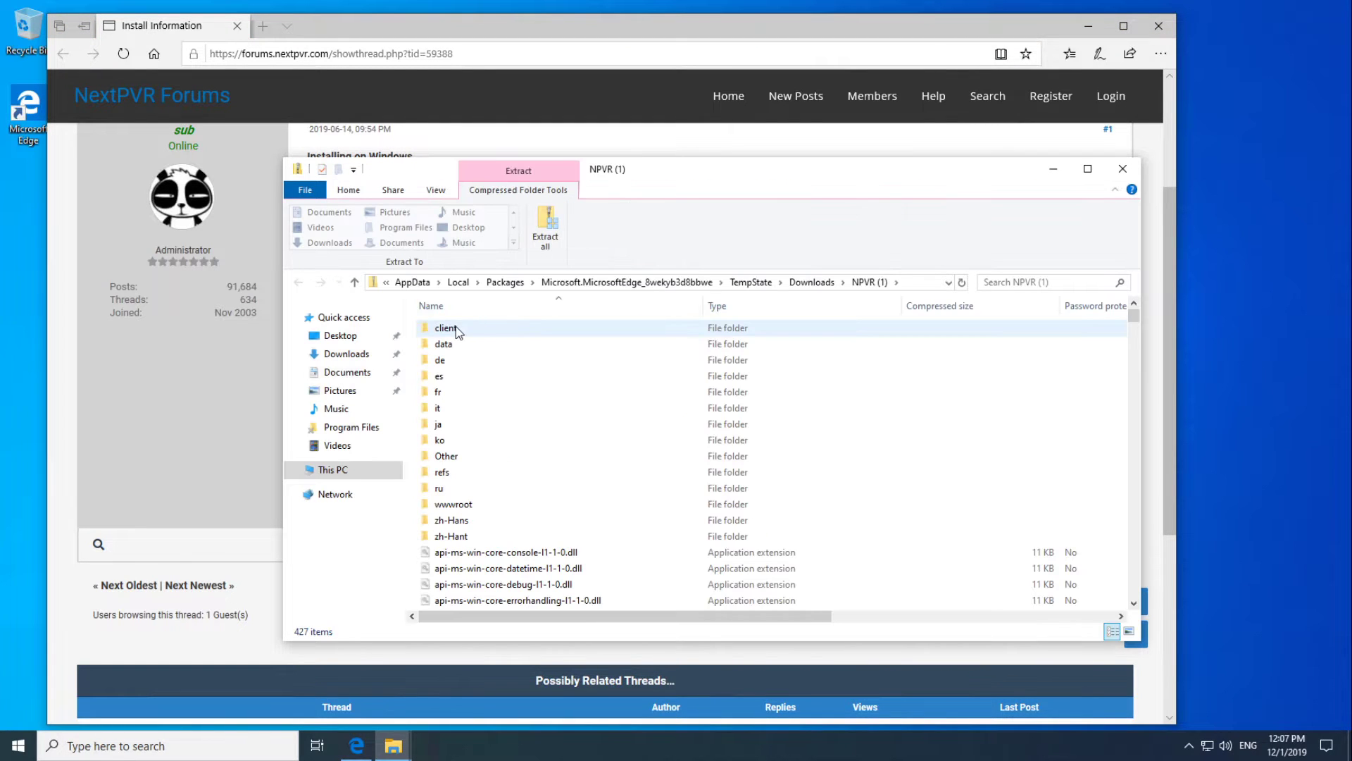
click(468, 328)
drag(1134, 317, 1125, 615)
key(ctrl+a)
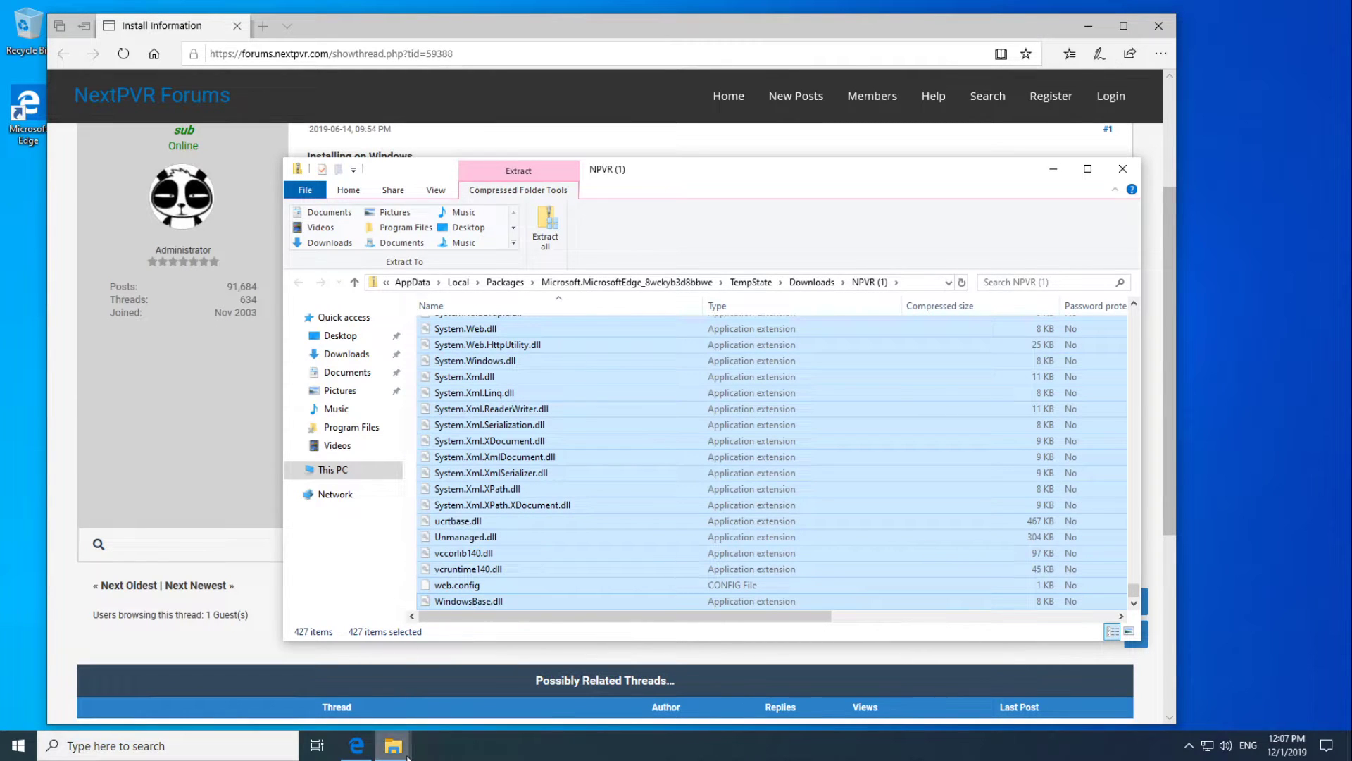
mouse_move(393, 745)
click(352, 689)
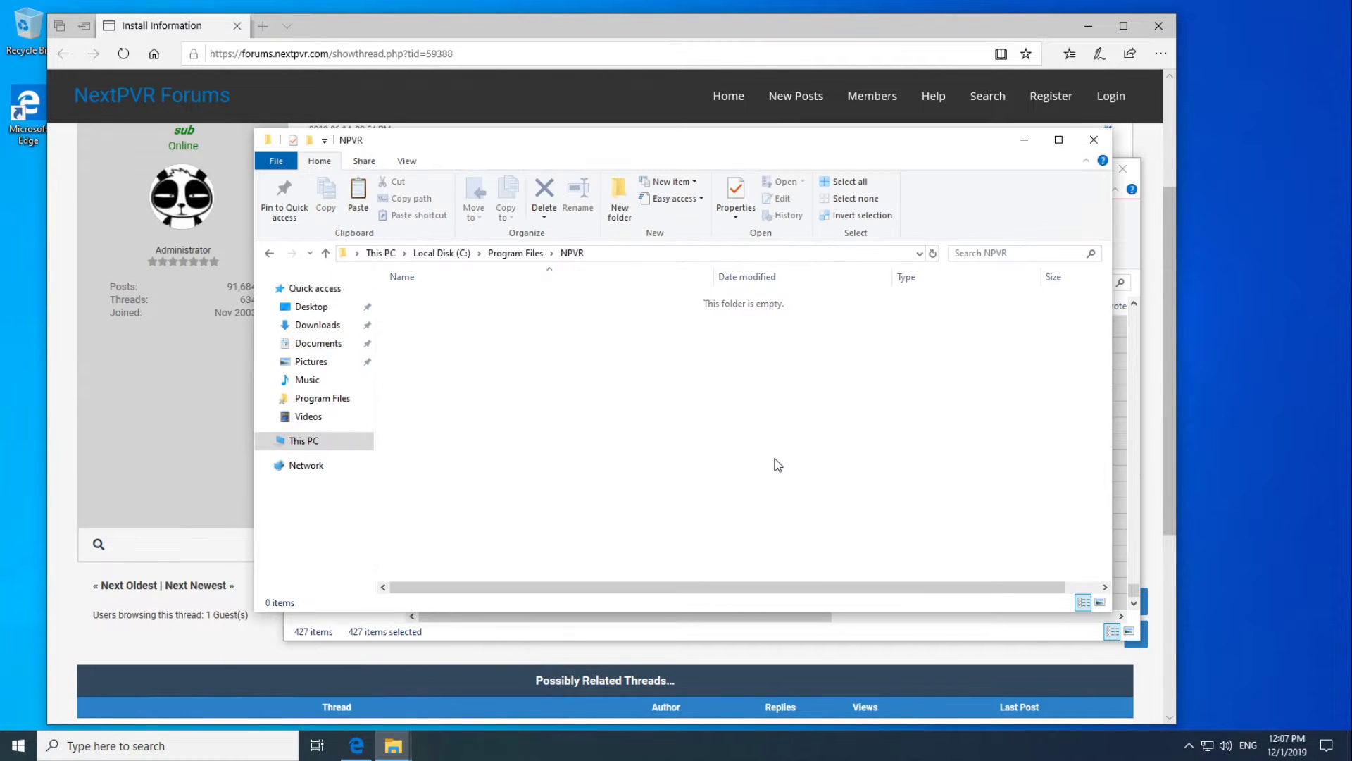
key(ctrl+v)
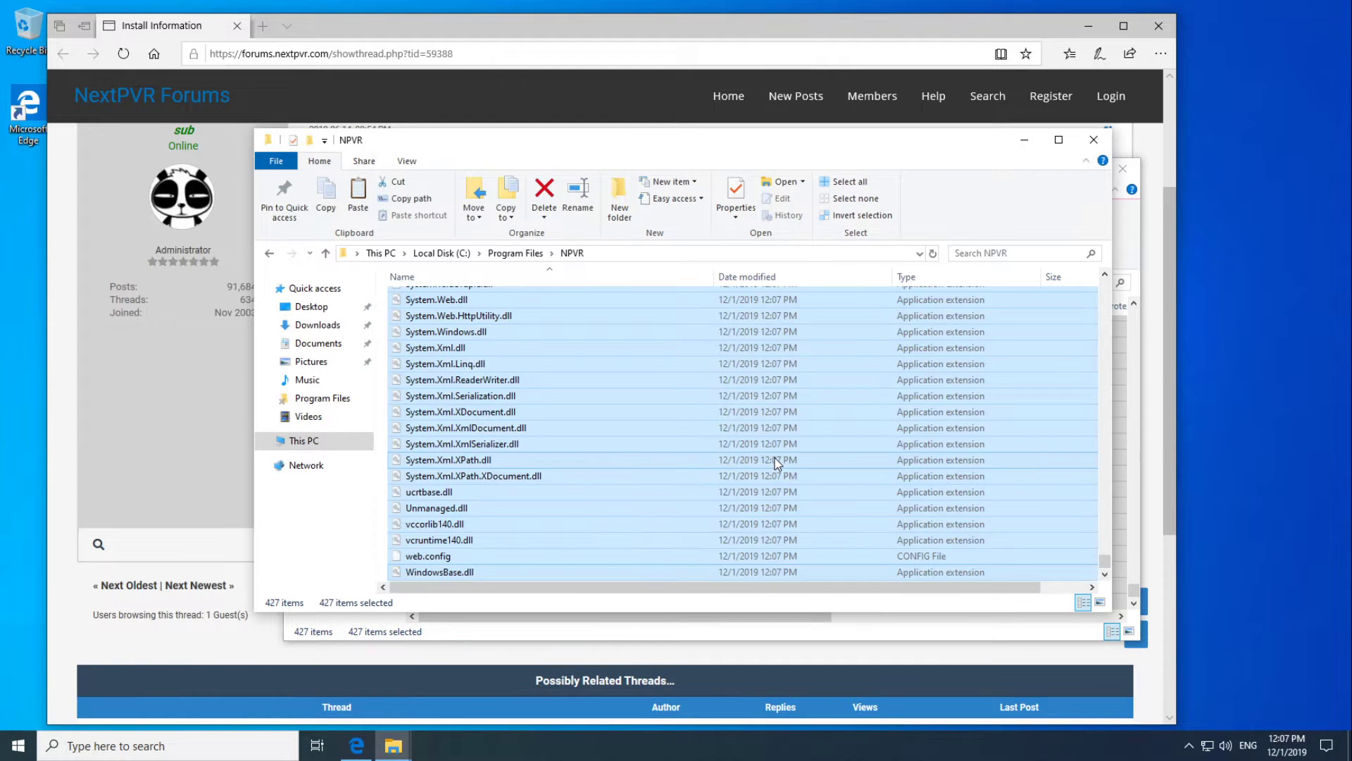
Find NextPVRServer in the NPVR folder and launch it to start the server console.
click(867, 454)
scroll(838, 444, up, 20)
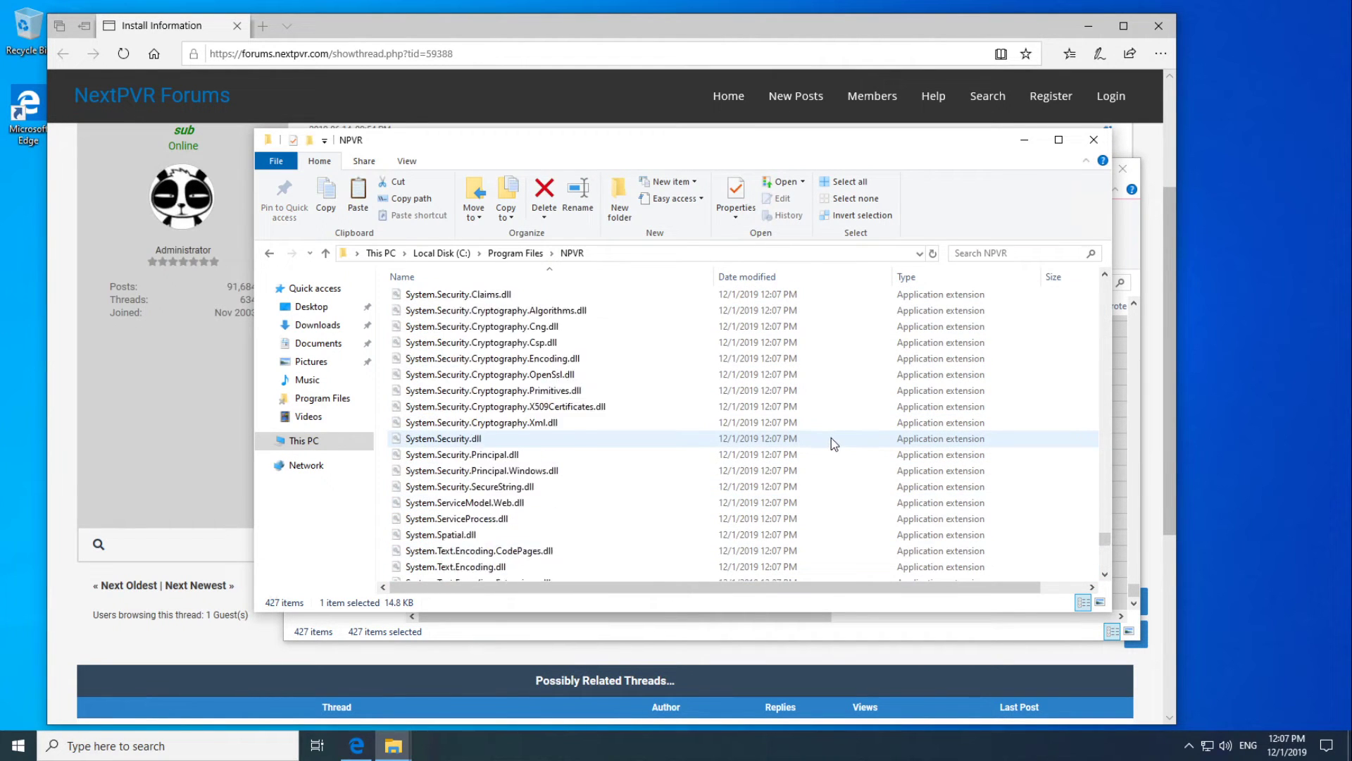
scroll(810, 439, up, 20)
scroll(781, 440, down, 1)
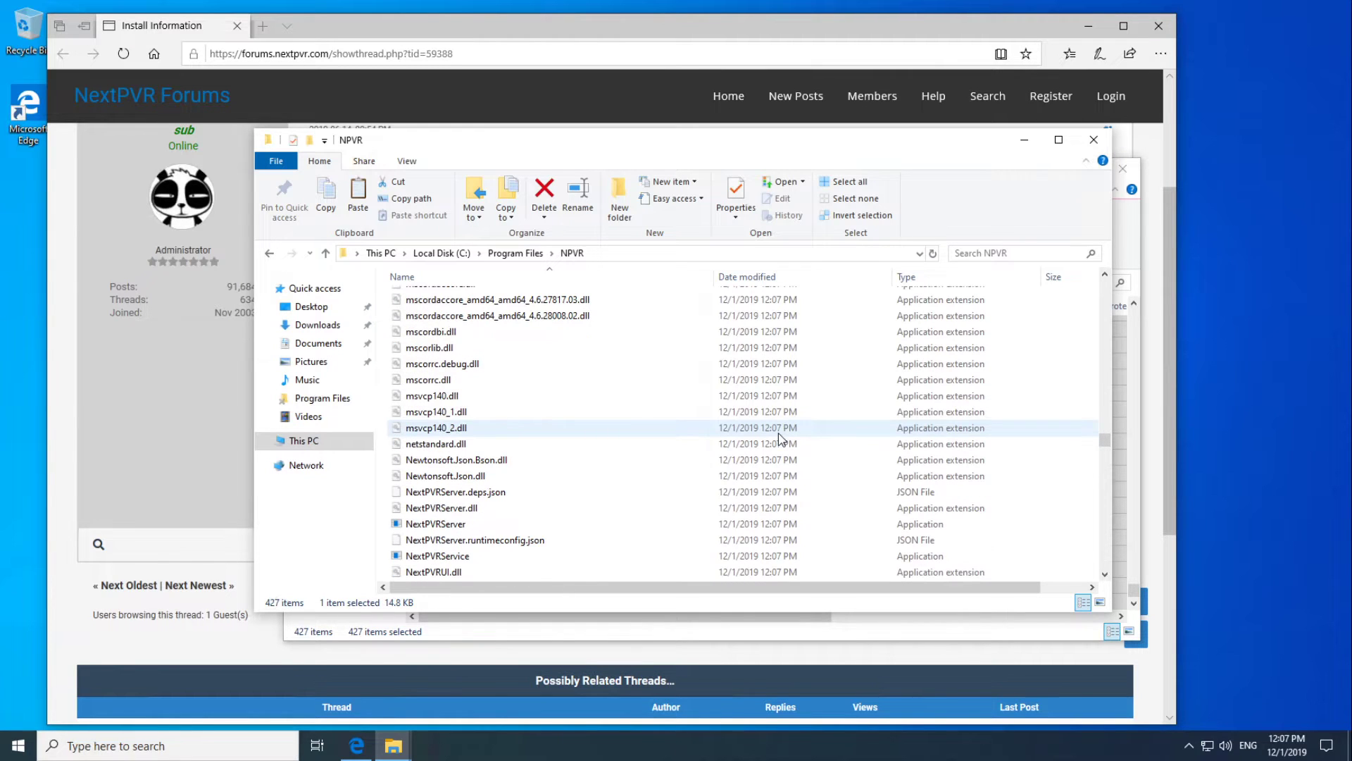
double_click(439, 526)
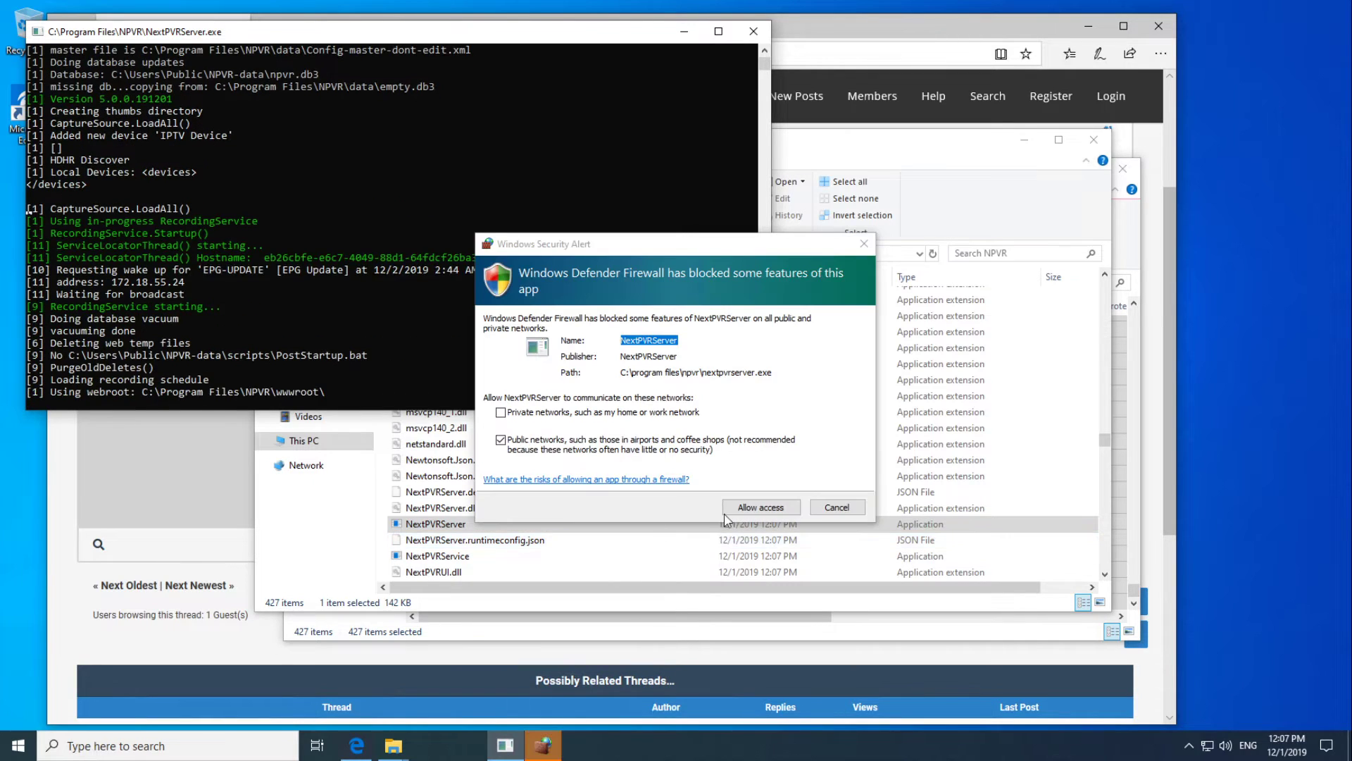
Allow NextPVRServer through the firewall on private and public networks, then sign in with the account username and password, saving the password.
click(536, 414)
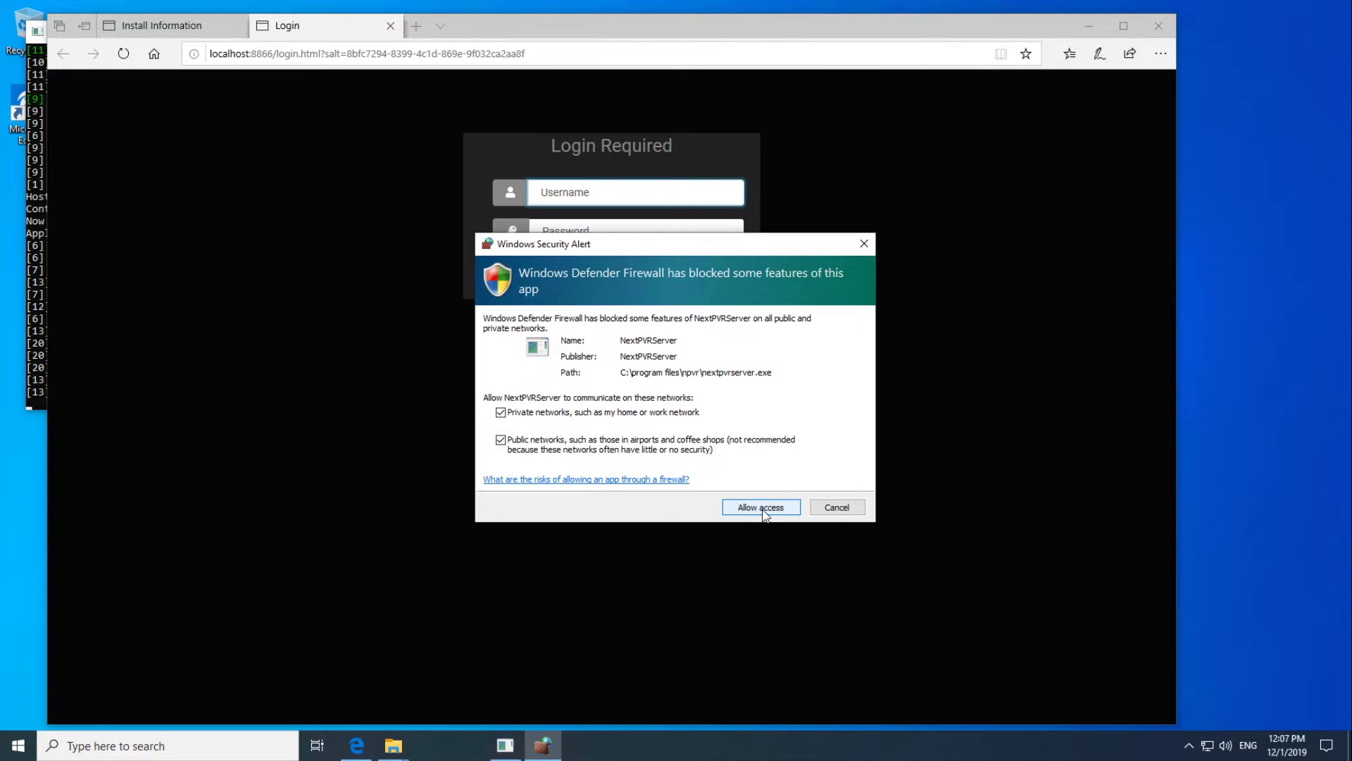
click(748, 504)
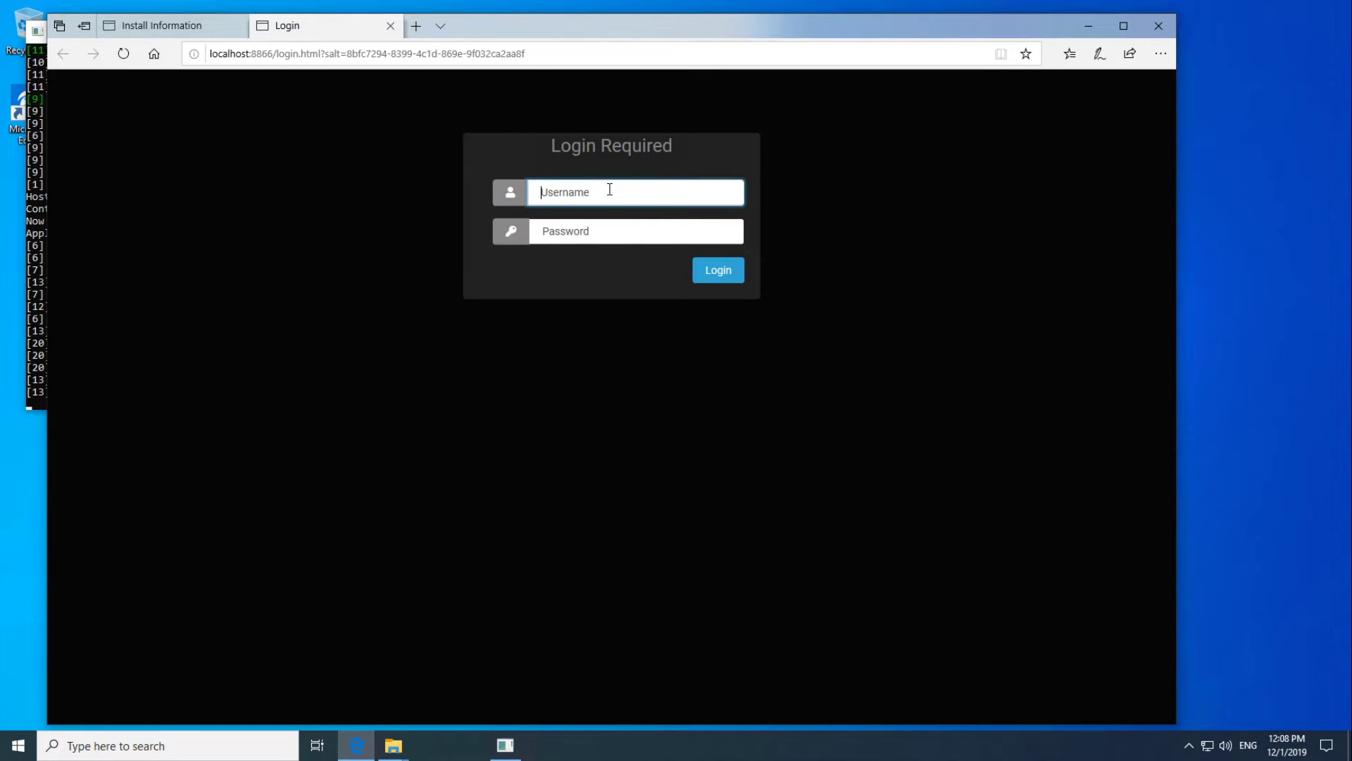
text(admin)
key(Tab)
text(12345678)
key(Return)
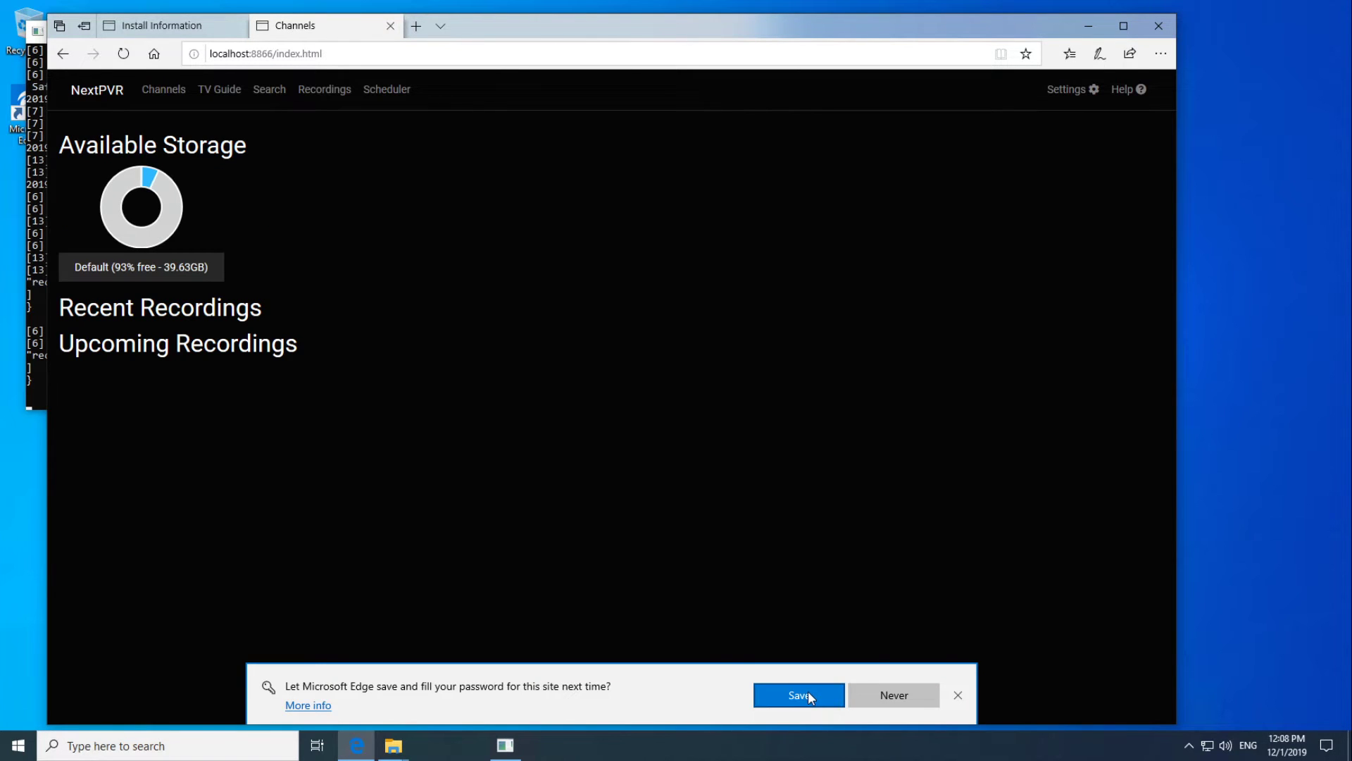
click(809, 693)
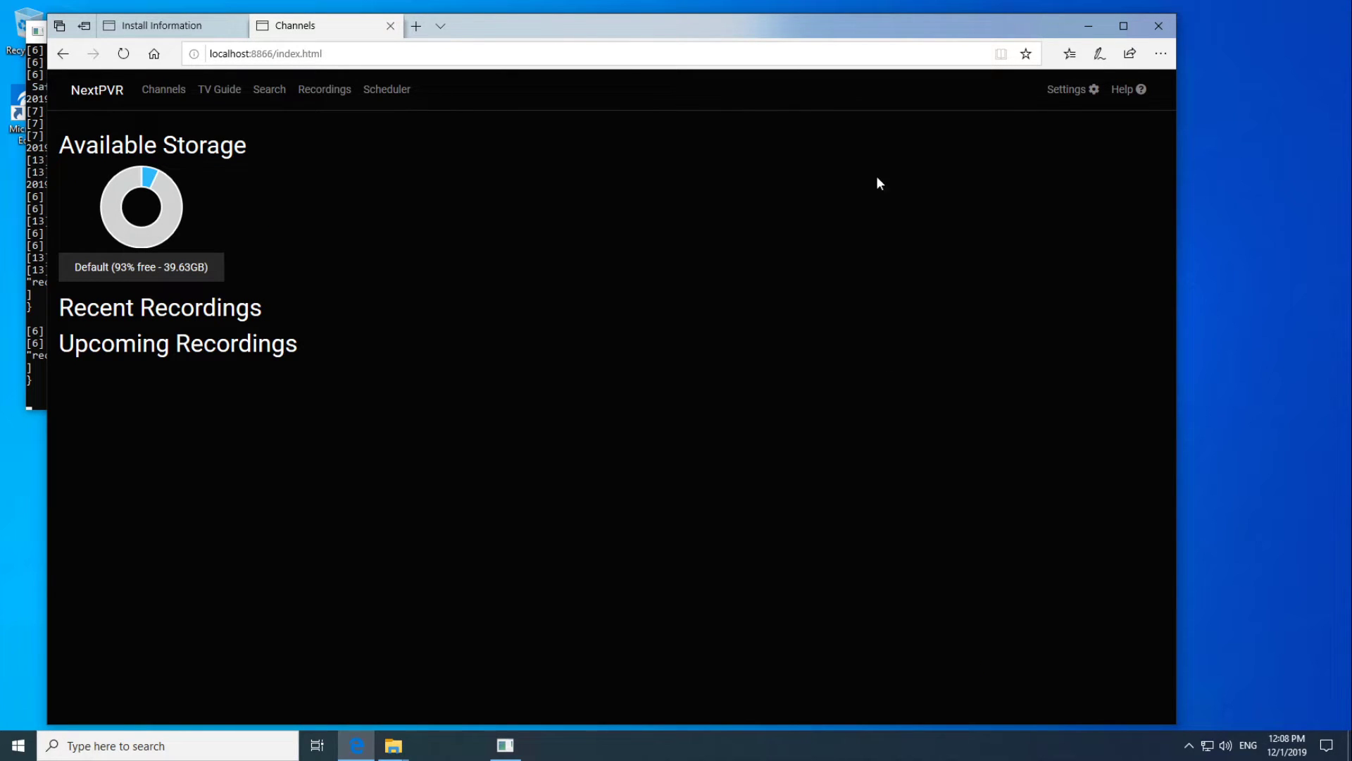
click(1066, 90)
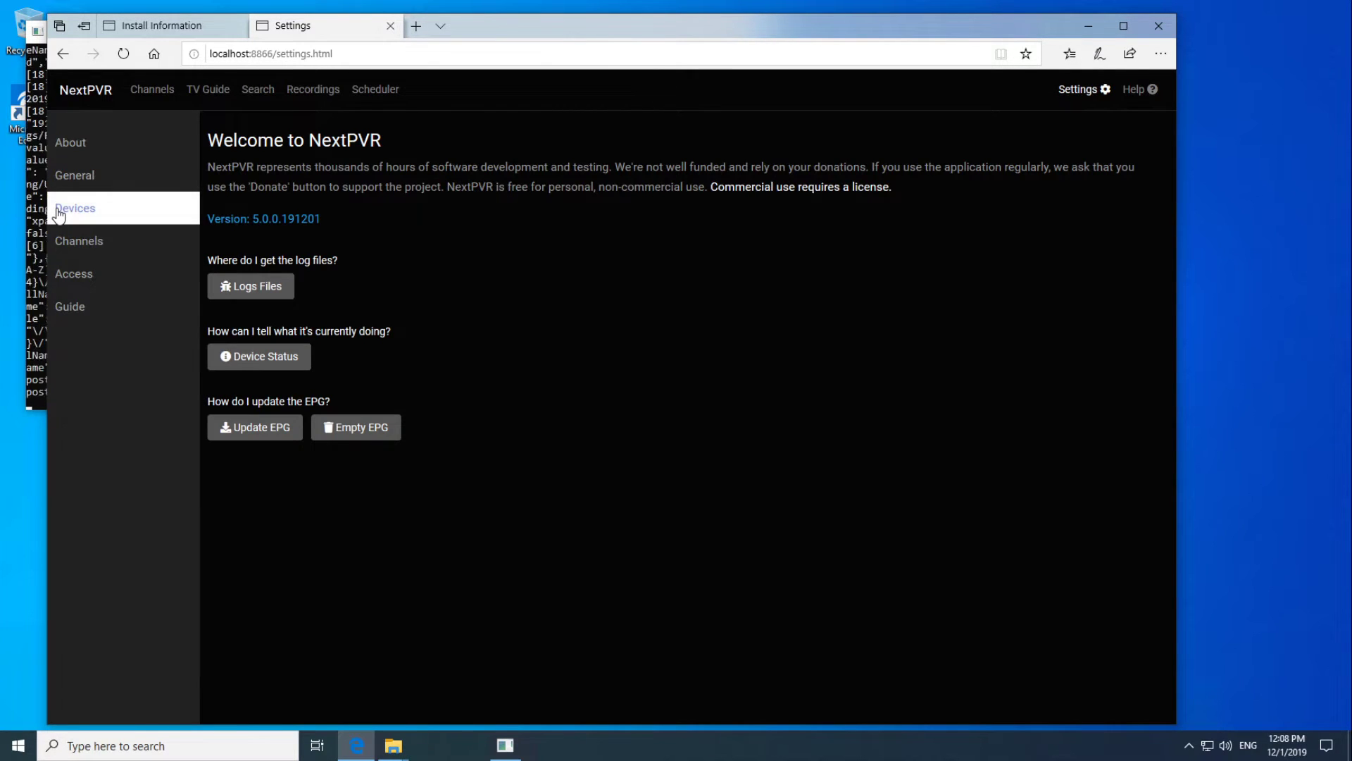
click(59, 212)
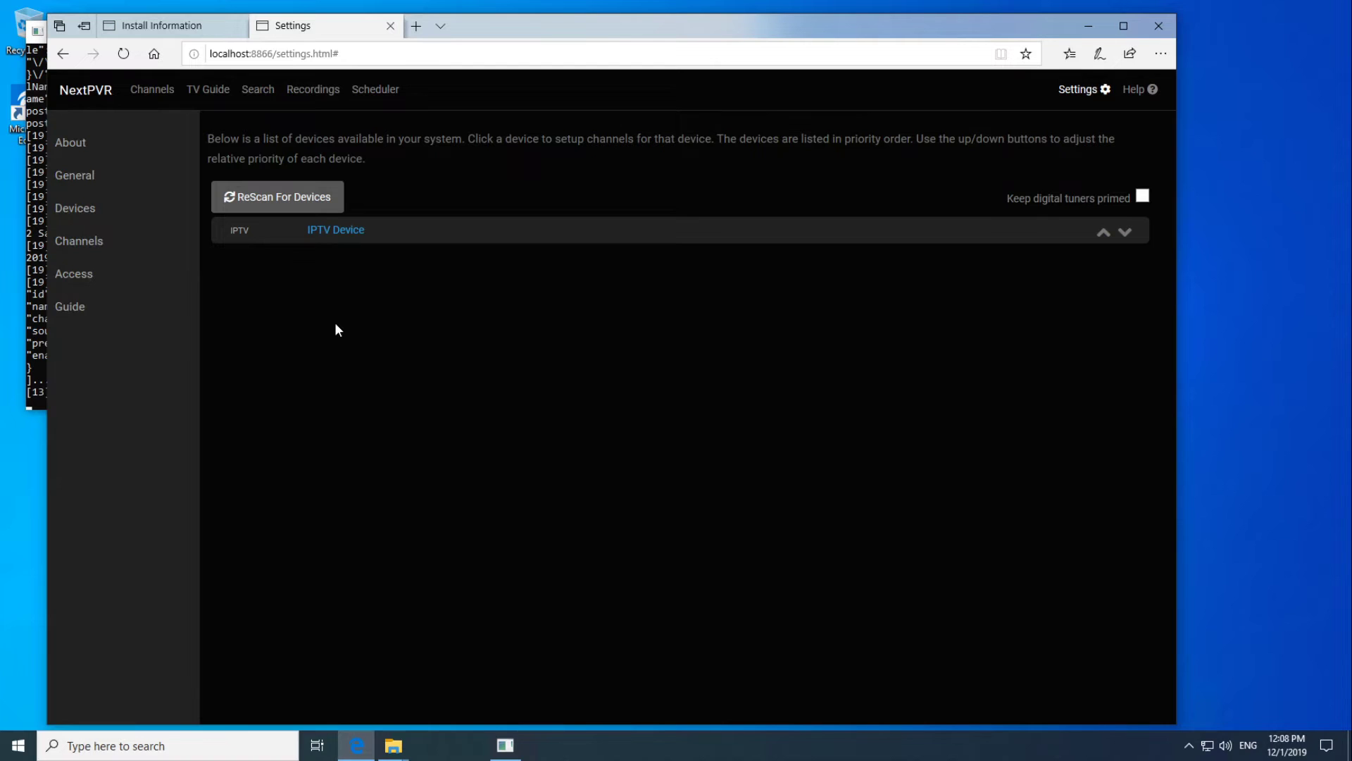
click(364, 231)
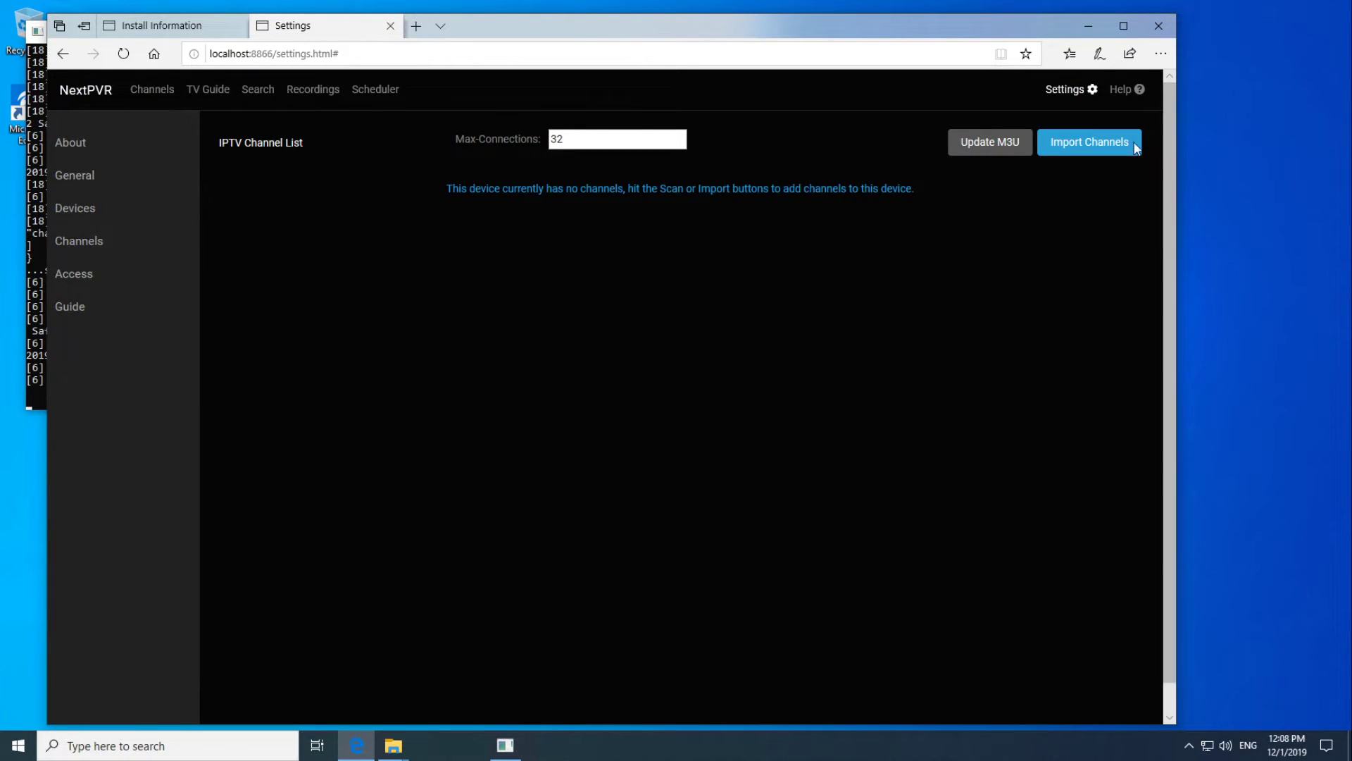
Import channels from the apsattv.com kiwitv2.m3u playlist using the i.mjh.nz epg.xml guide URL.
click(1102, 142)
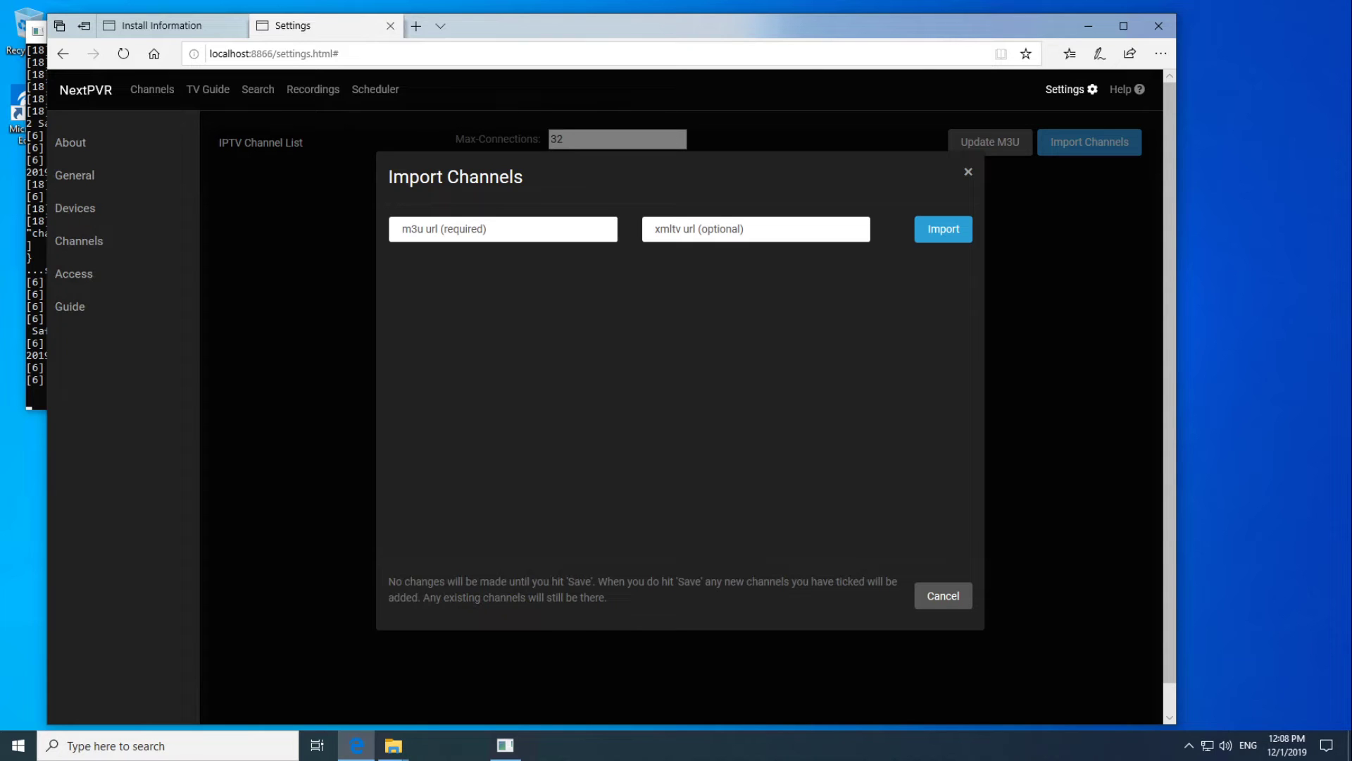
click(521, 229)
text(http://apsattv.com/kiwitv2.m3u)
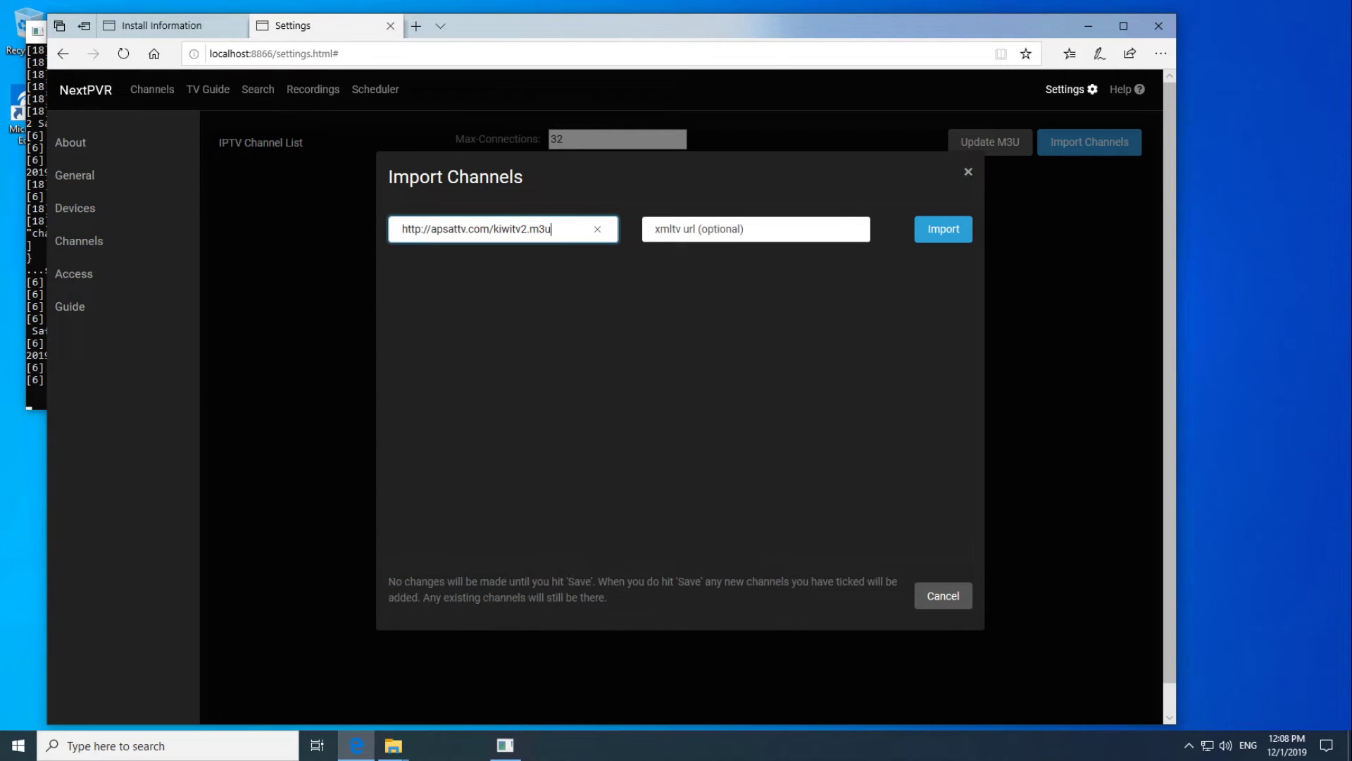
click(761, 225)
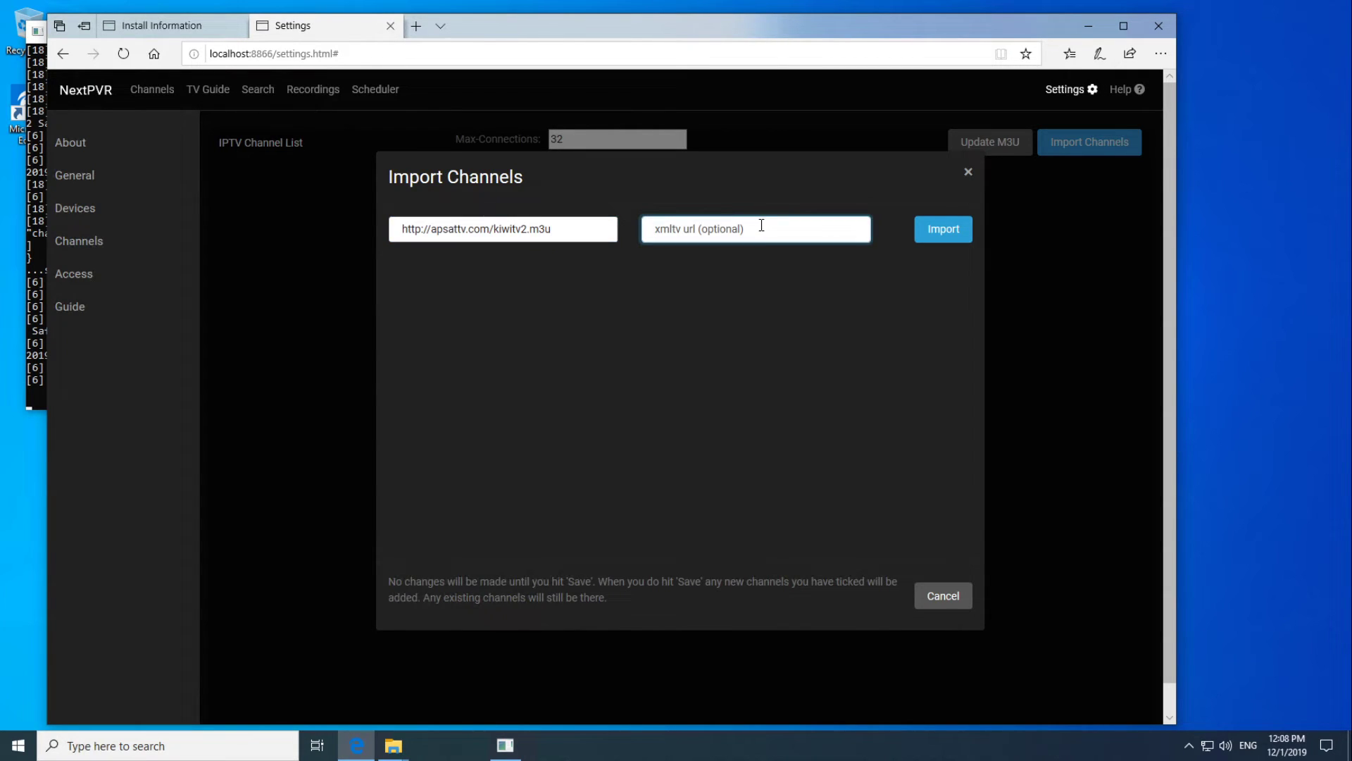
text(http://i.mjh.nz/nz/epg.xml)
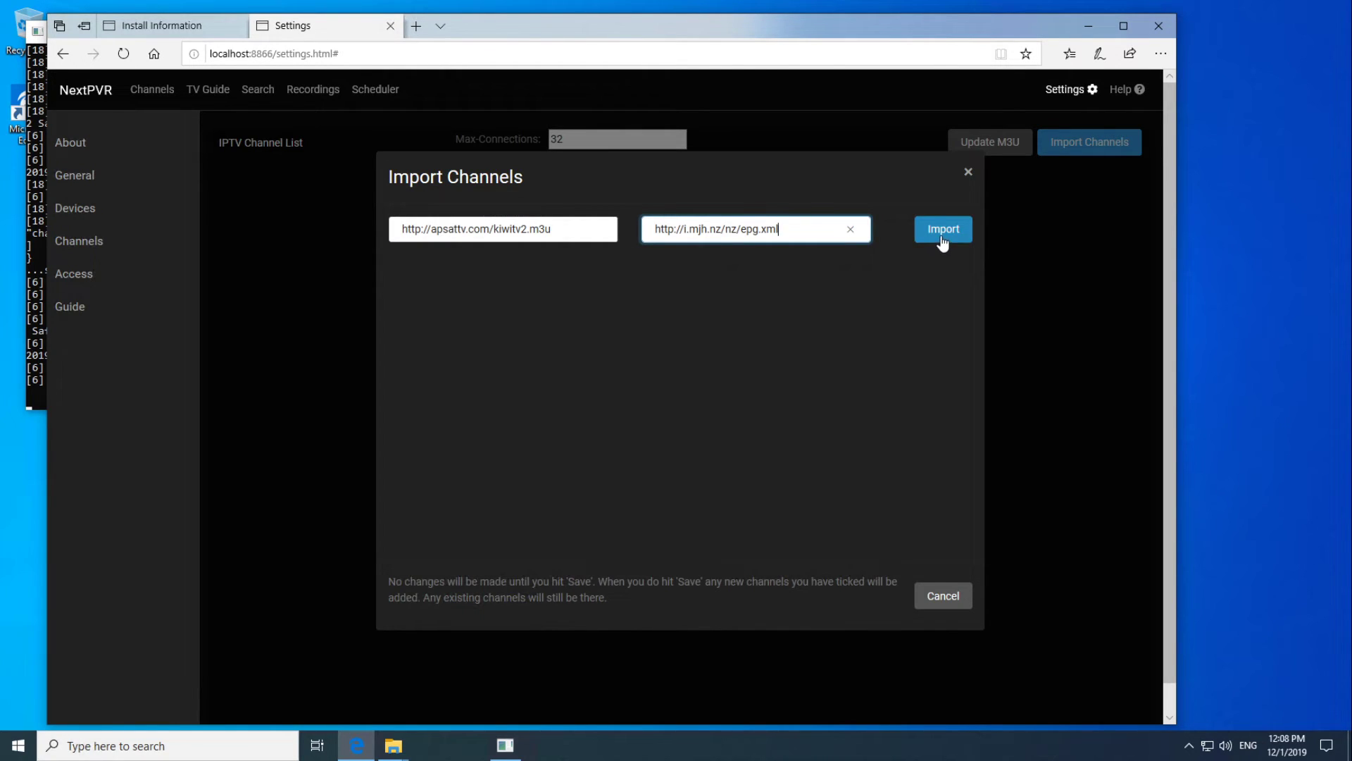
click(942, 240)
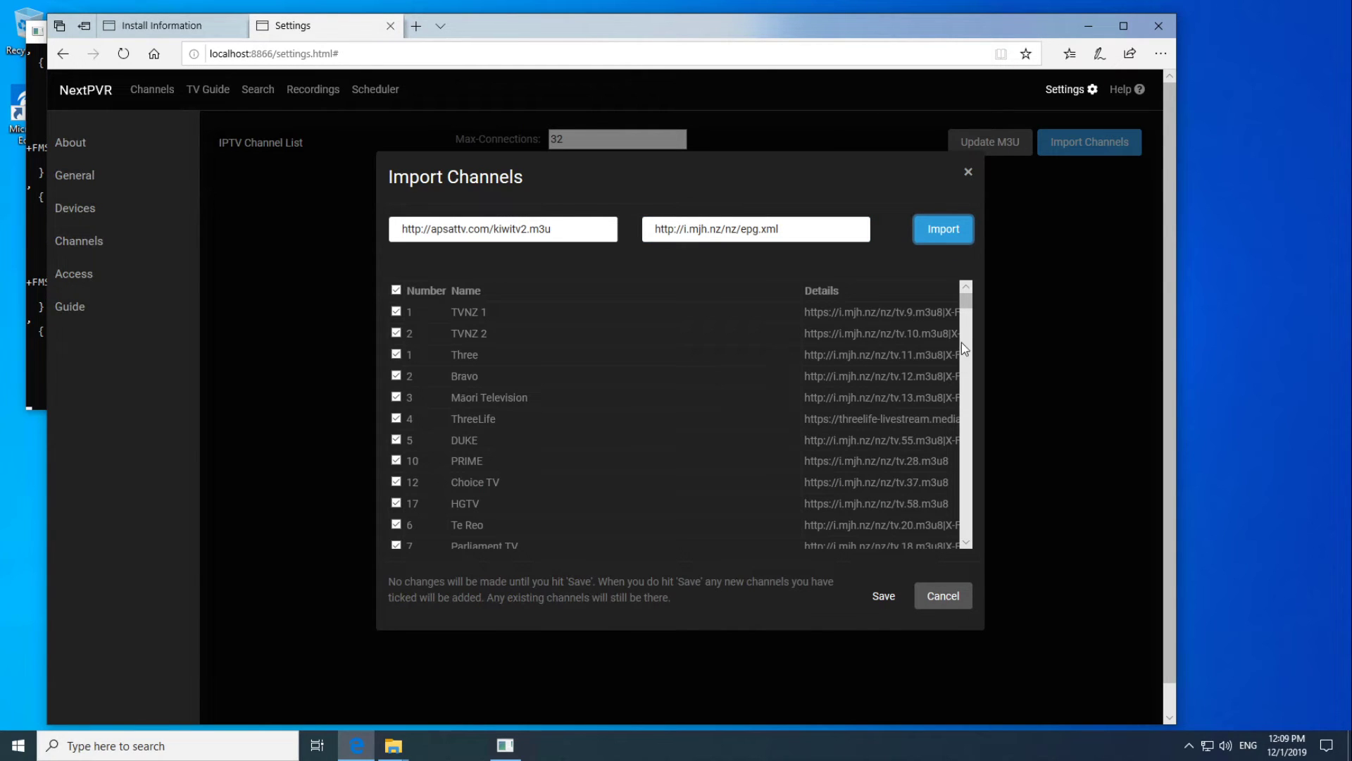
drag(965, 301, 948, 481)
scroll(940, 509, up, 20)
Save the imported channels and run Update EPG, closing the message once 4013 listings are inserted.
click(882, 596)
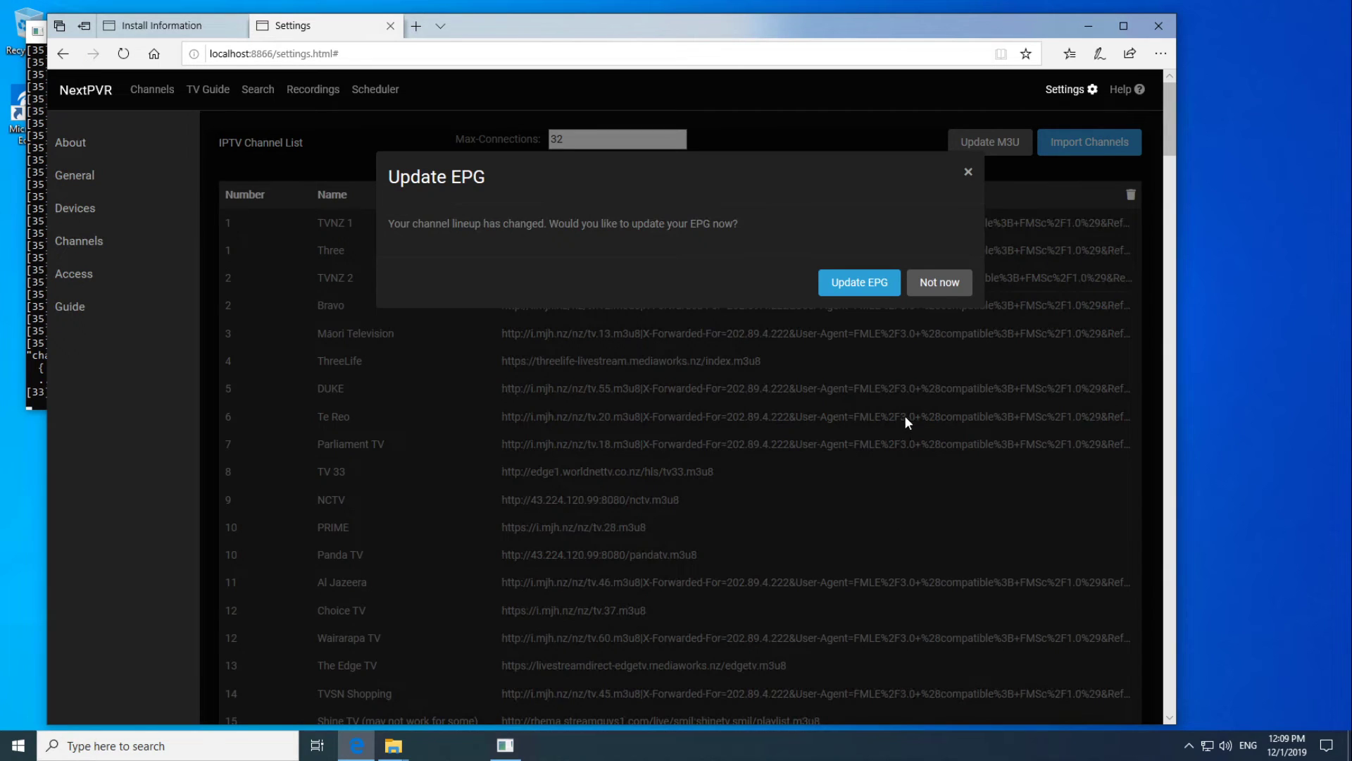
click(860, 285)
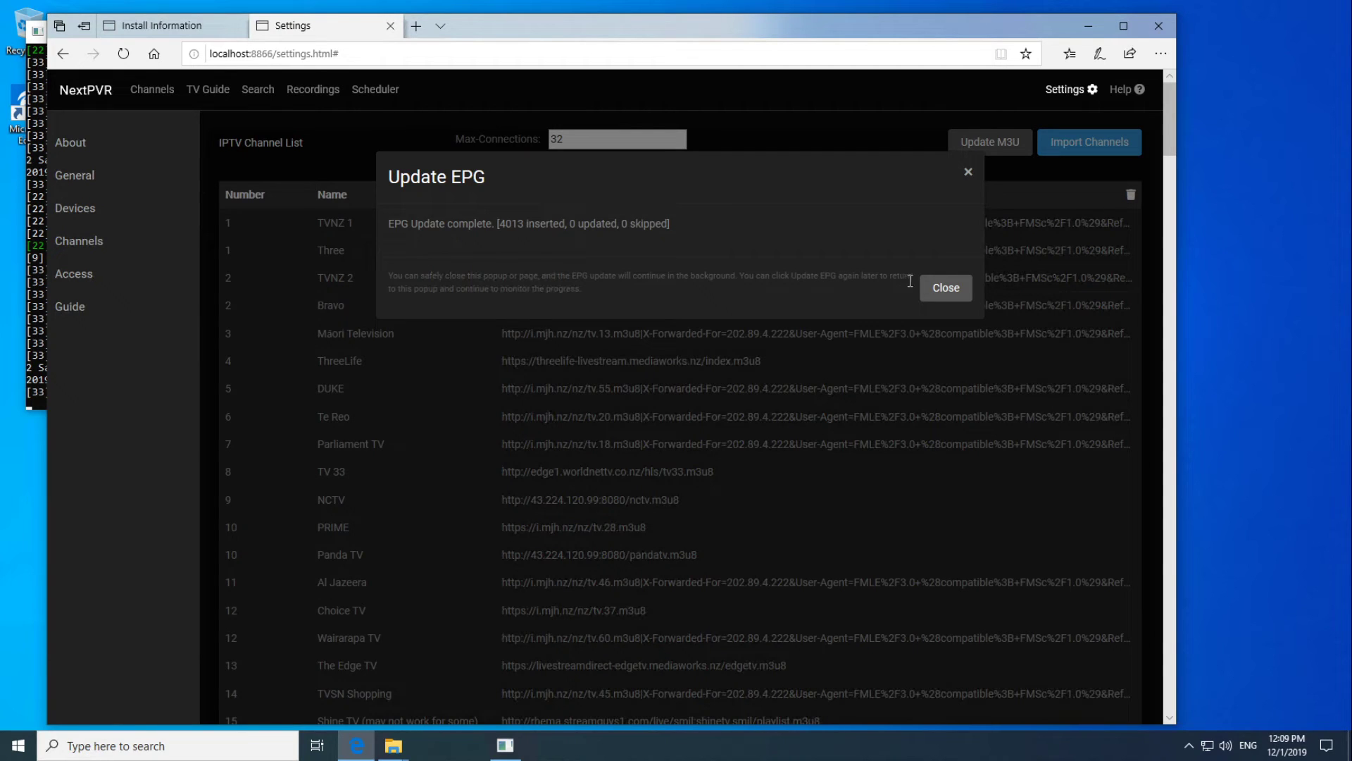
click(937, 289)
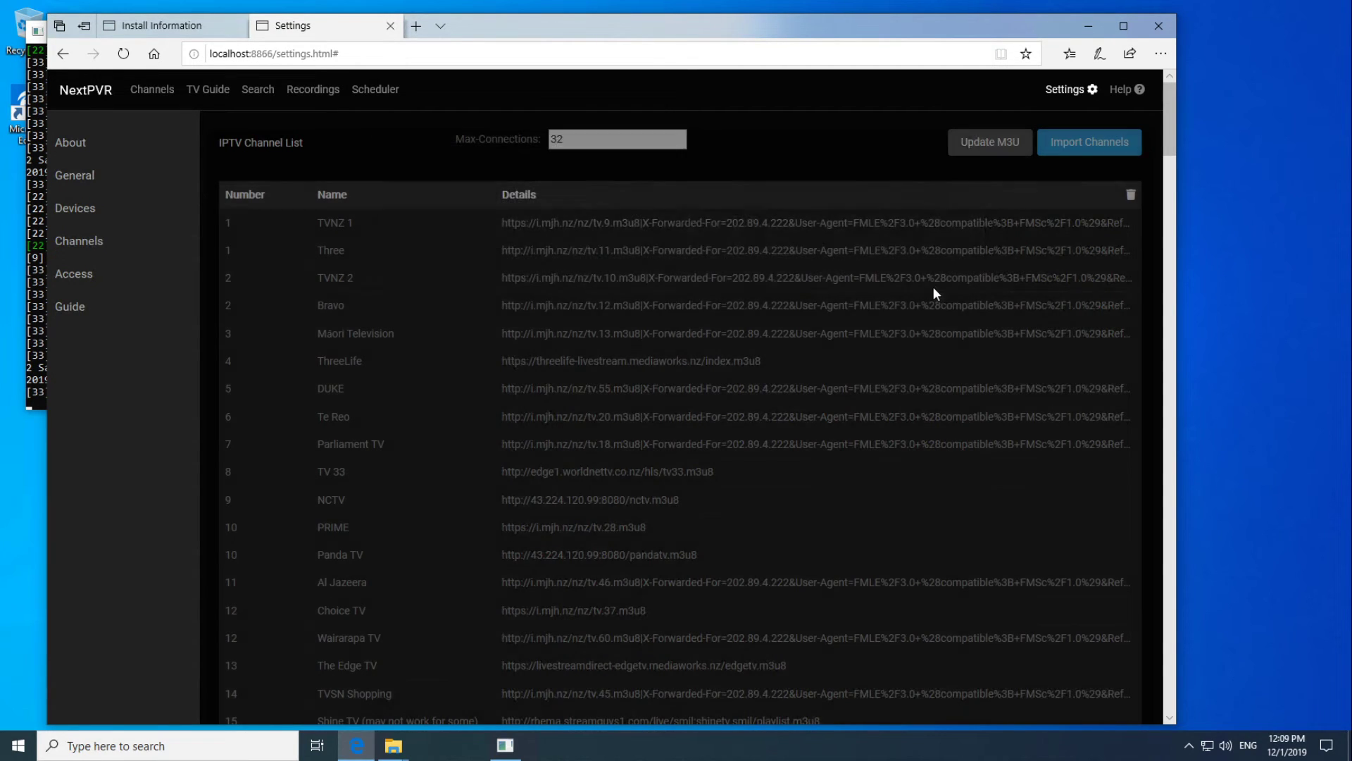
Open the TV Guide and watch Entertainment Tonight Weekend live.
click(212, 89)
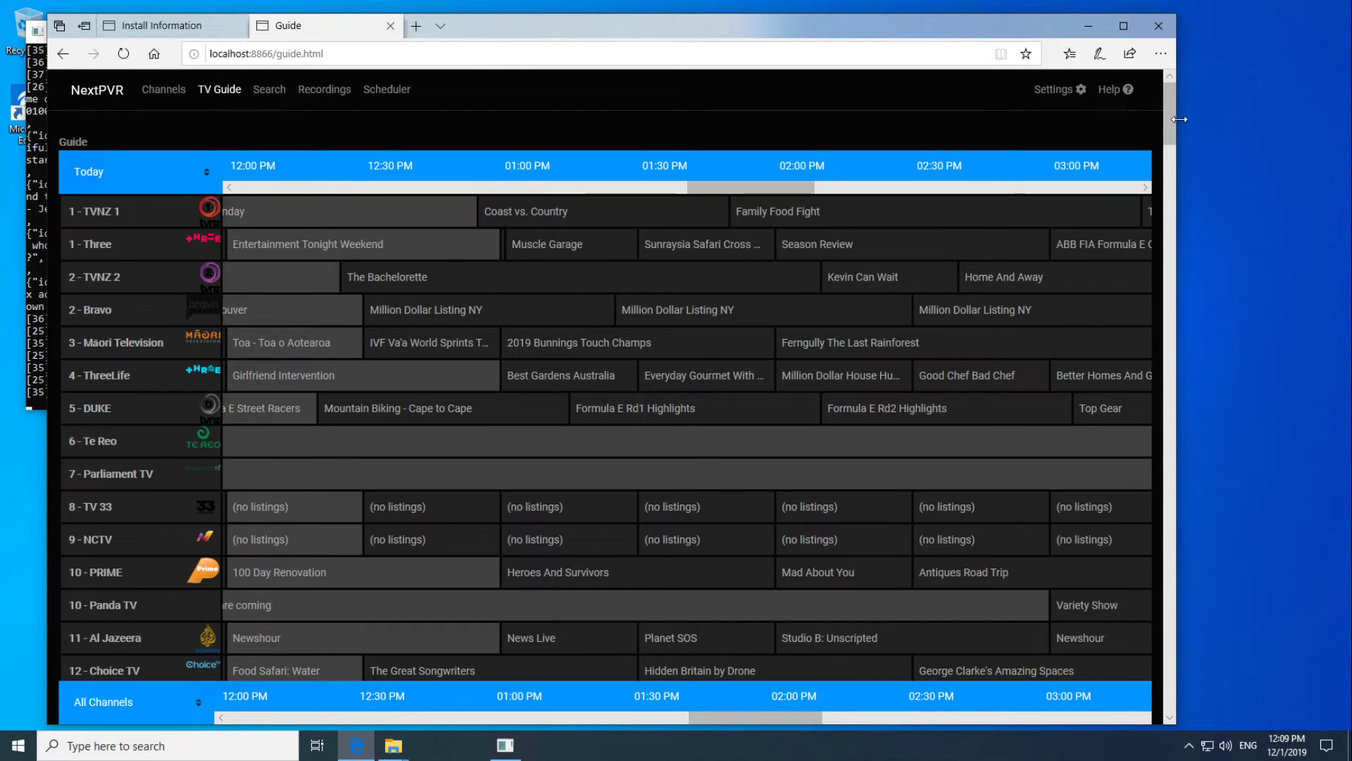
mouse_move(1169, 118)
mouse_down()
mouse_move(1158, 354)
mouse_move(1173, 103)
mouse_up()
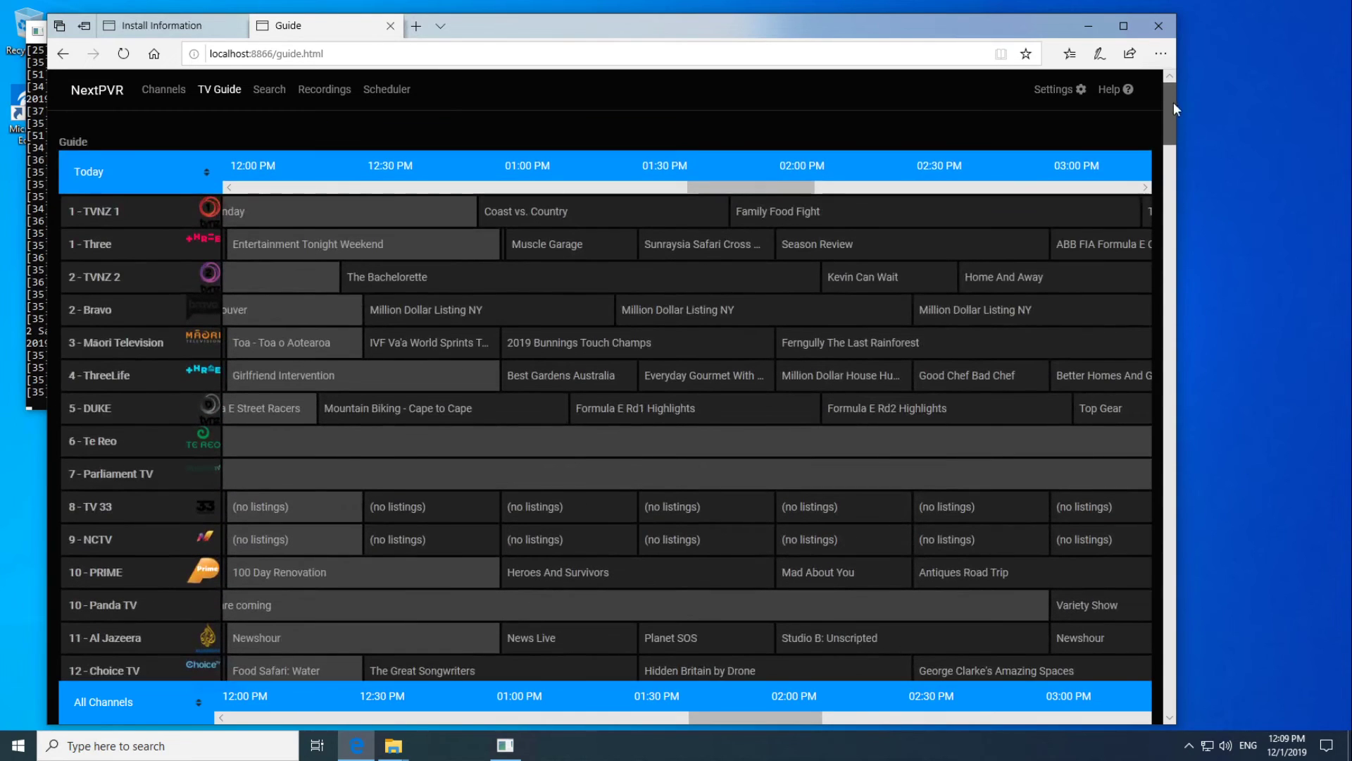
click(302, 241)
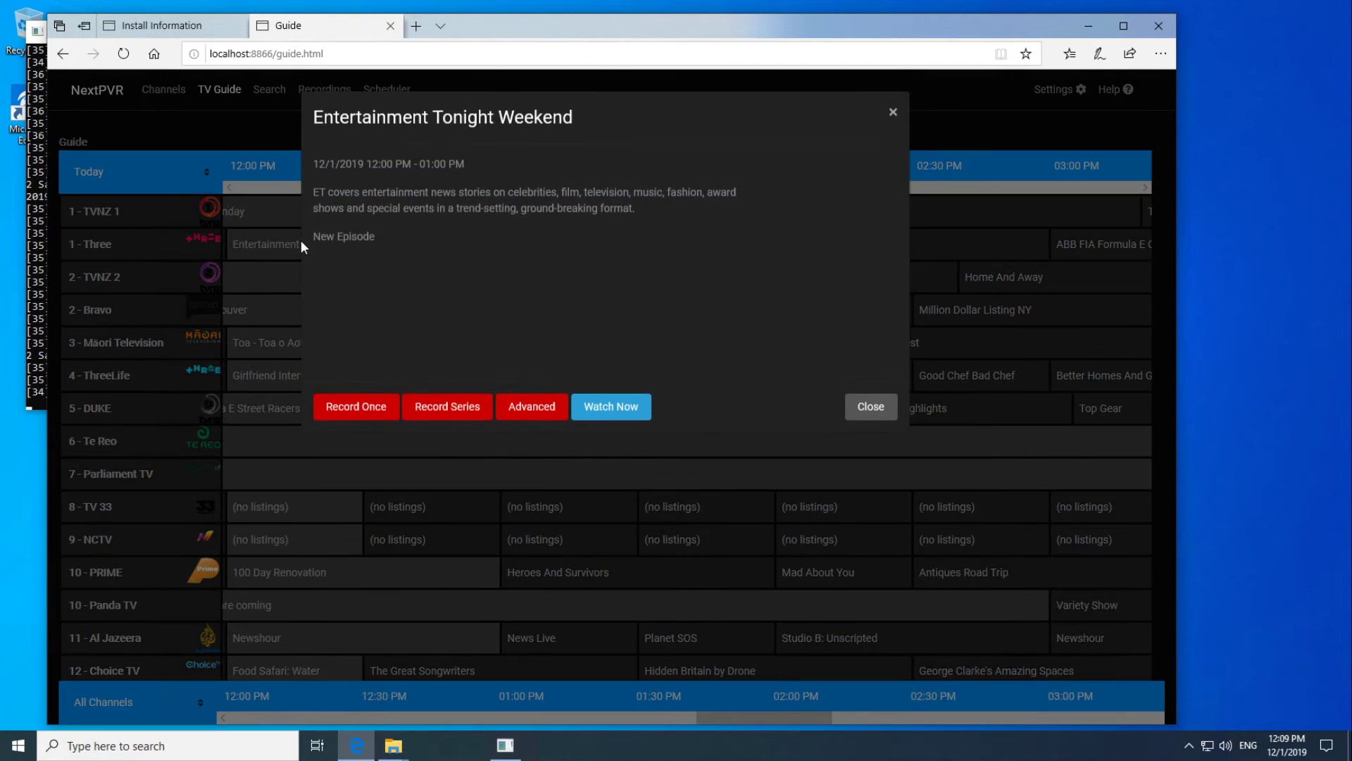
click(639, 420)
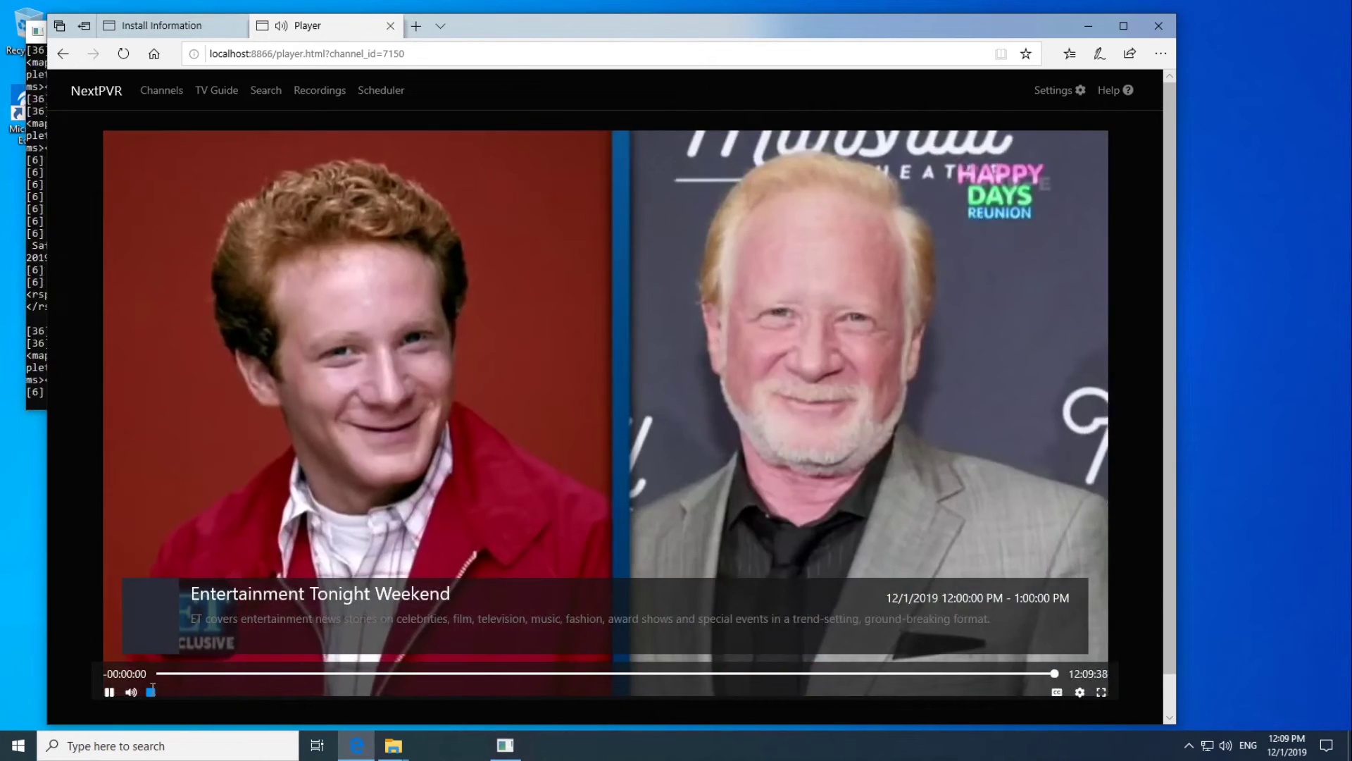
Return to the guide and watch the Sunday programme on TVNZ 1 live.
click(150, 691)
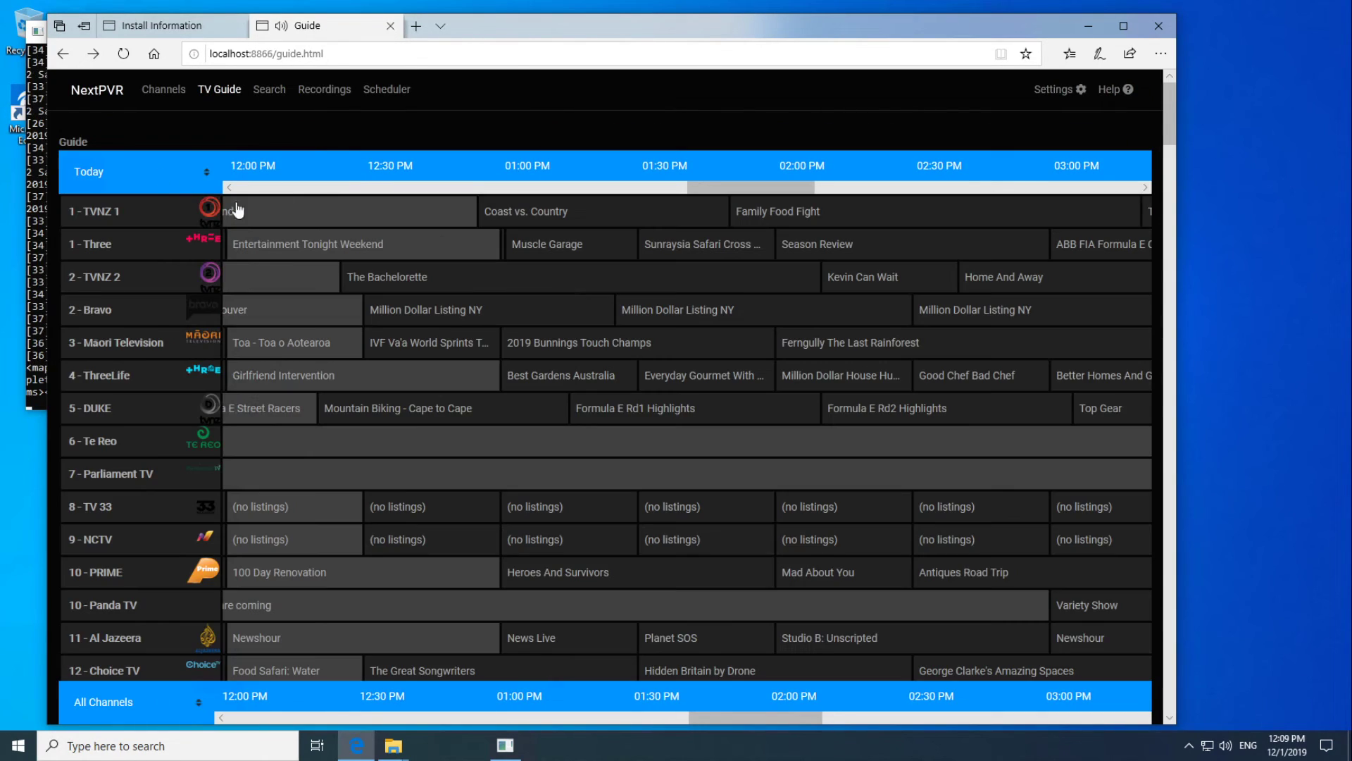
click(296, 216)
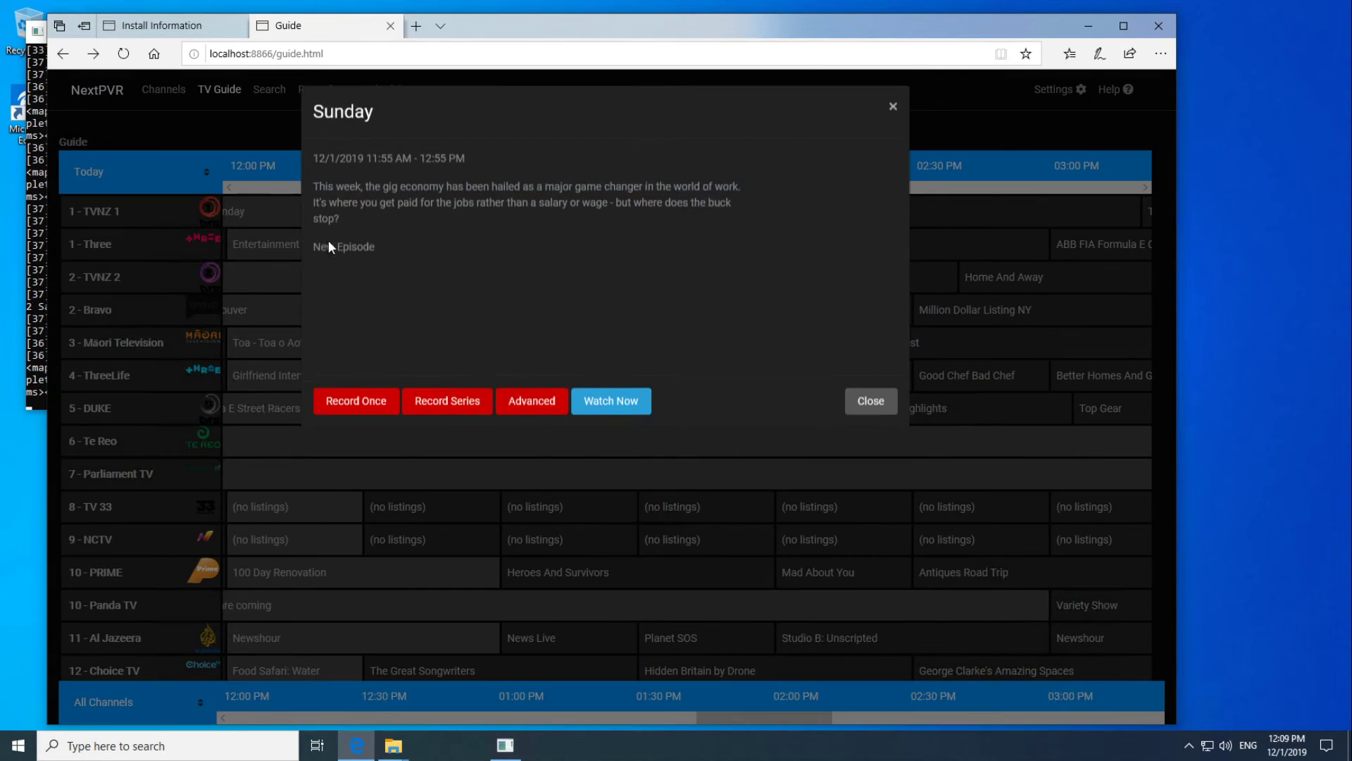
click(630, 407)
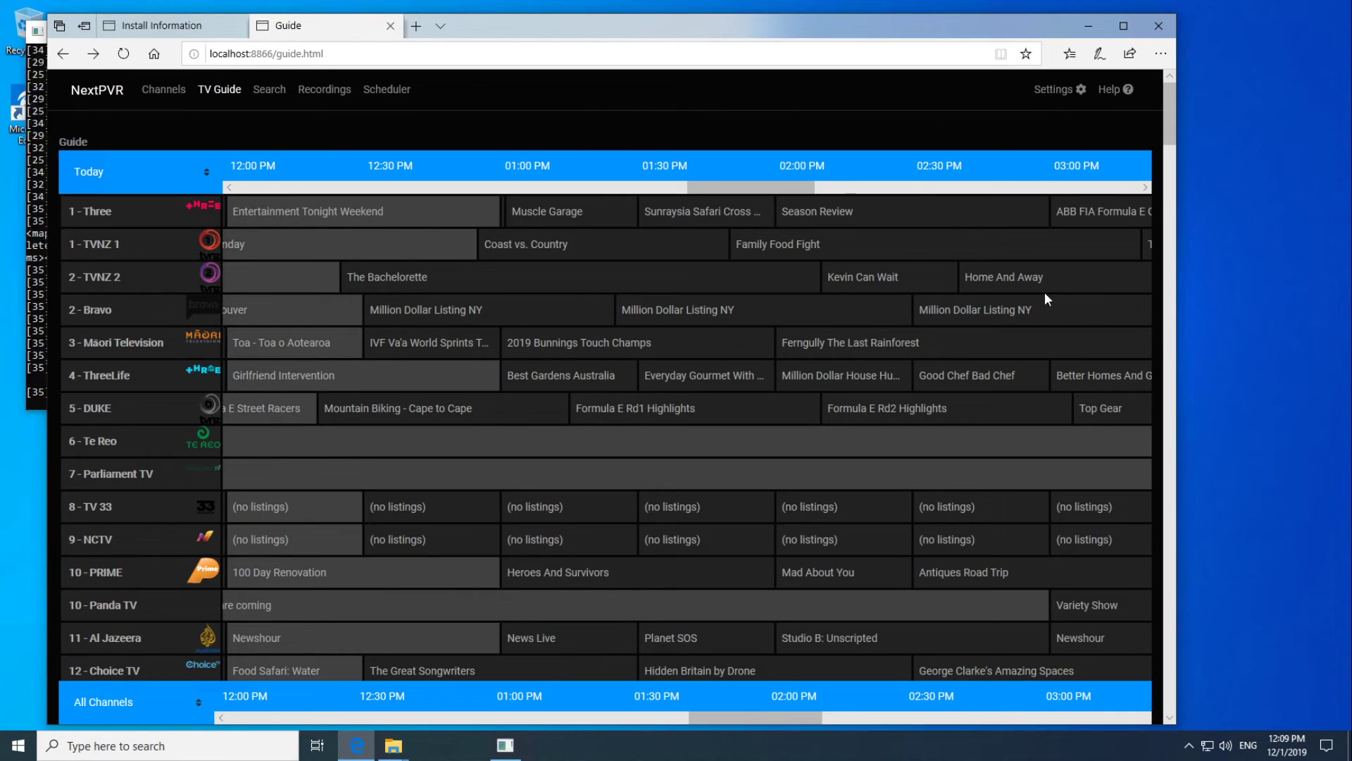
Set a Record Once on Home And Away, cancel it again, then minimise Edge.
click(1008, 284)
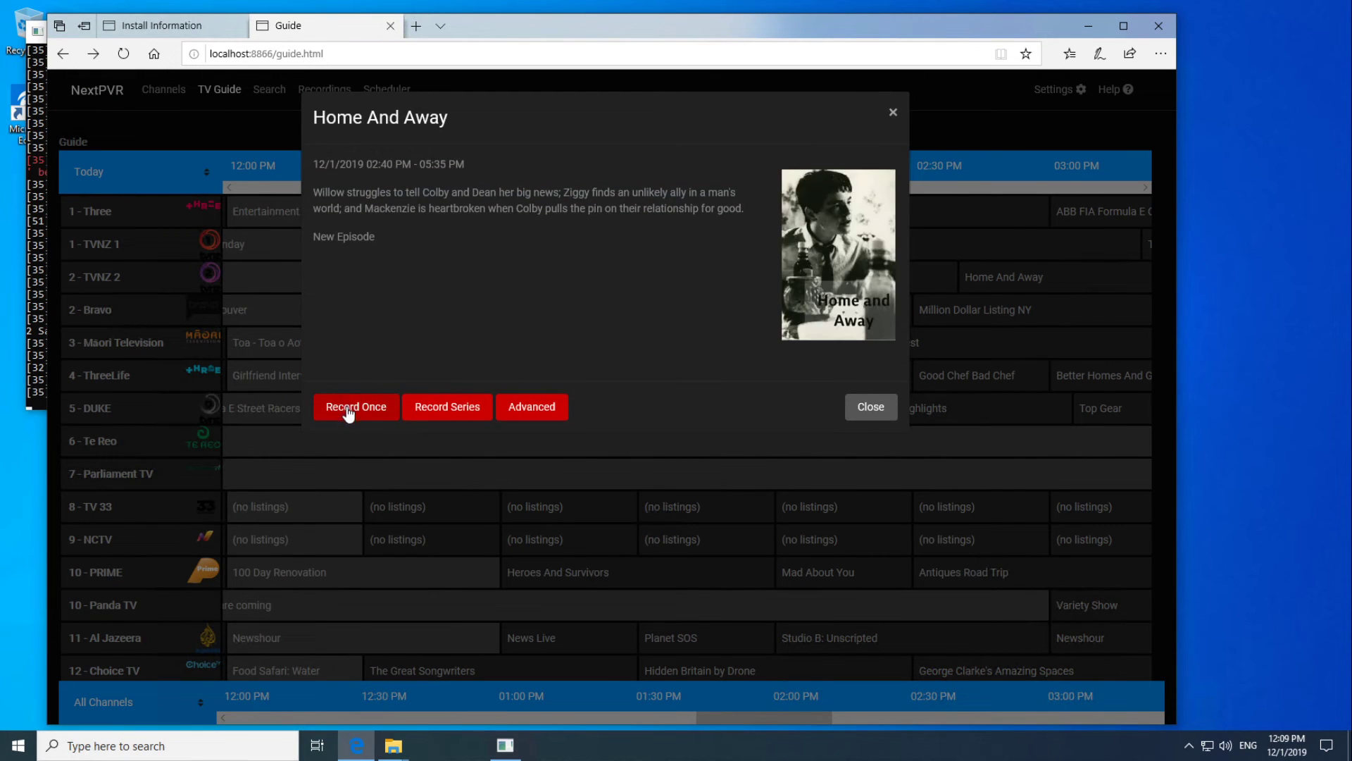
click(348, 412)
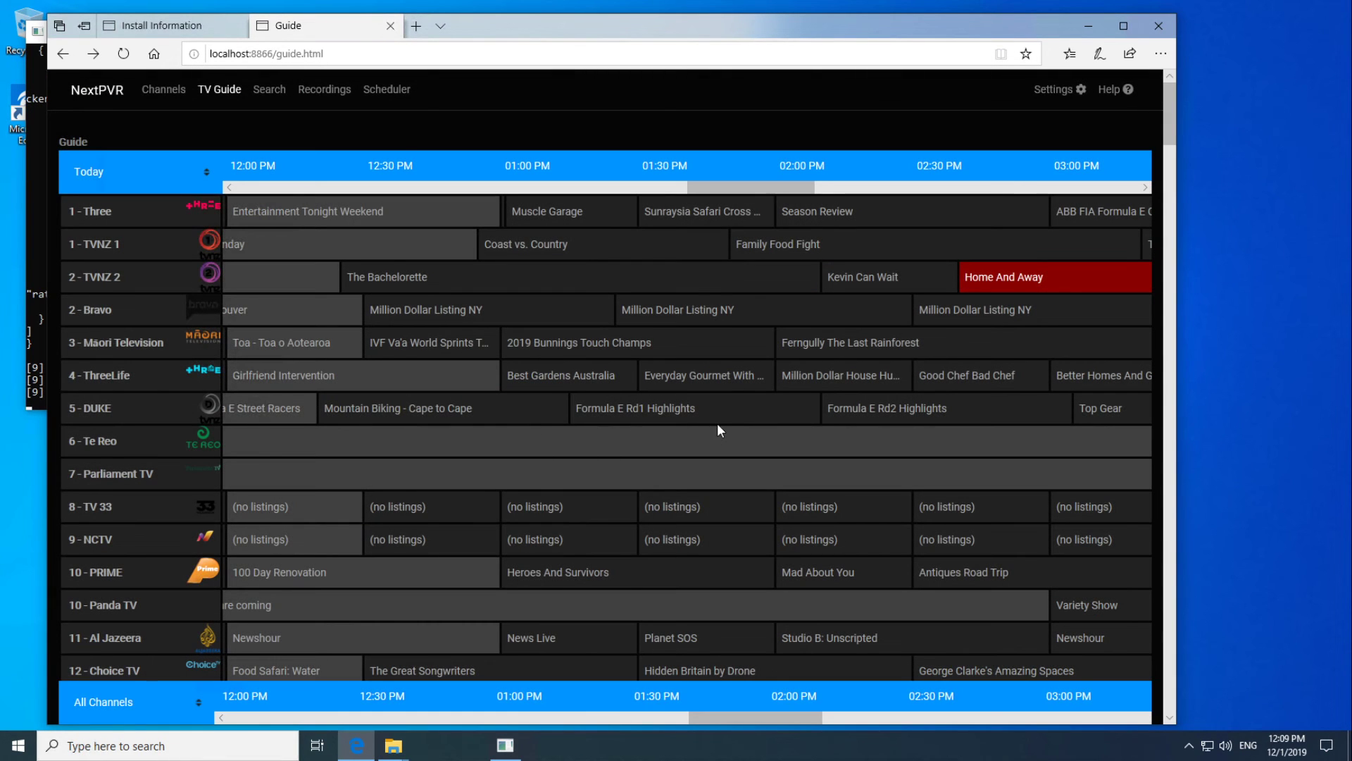
click(1055, 276)
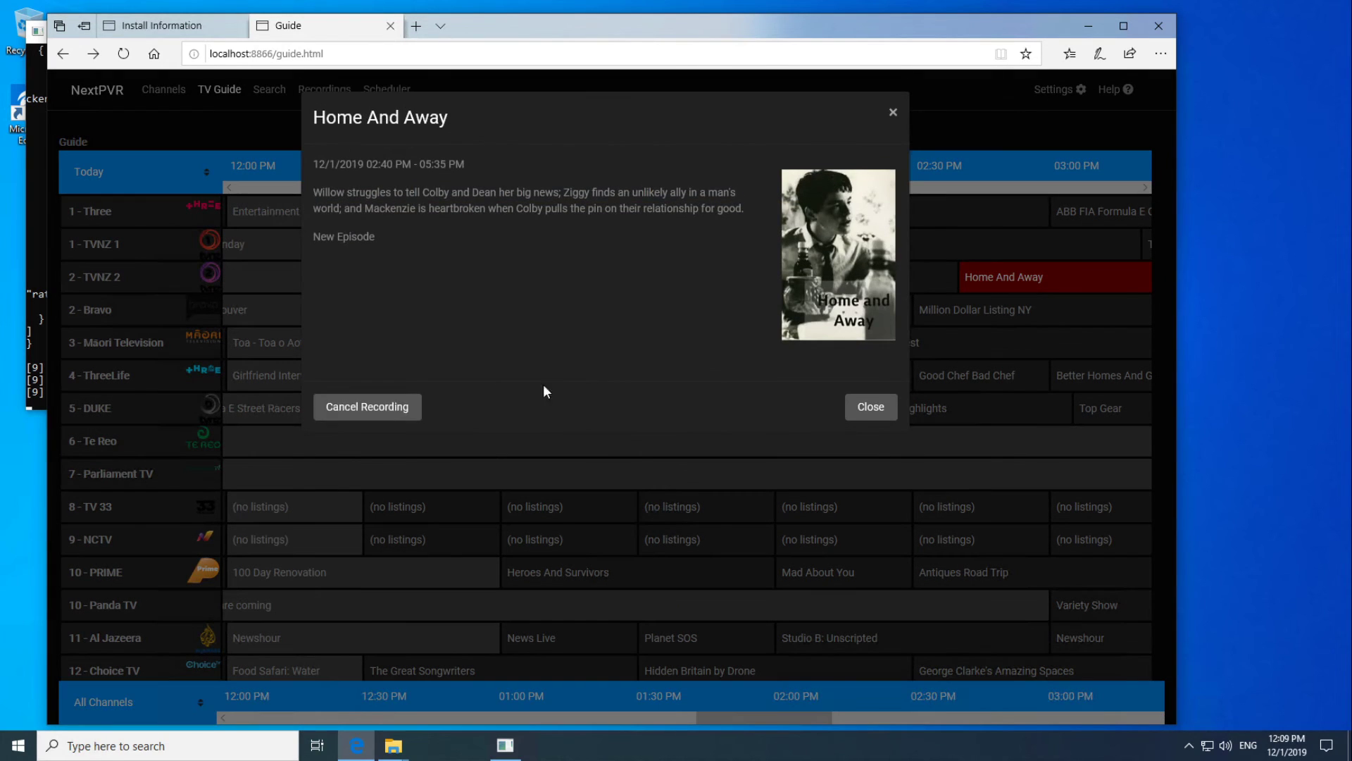
click(361, 409)
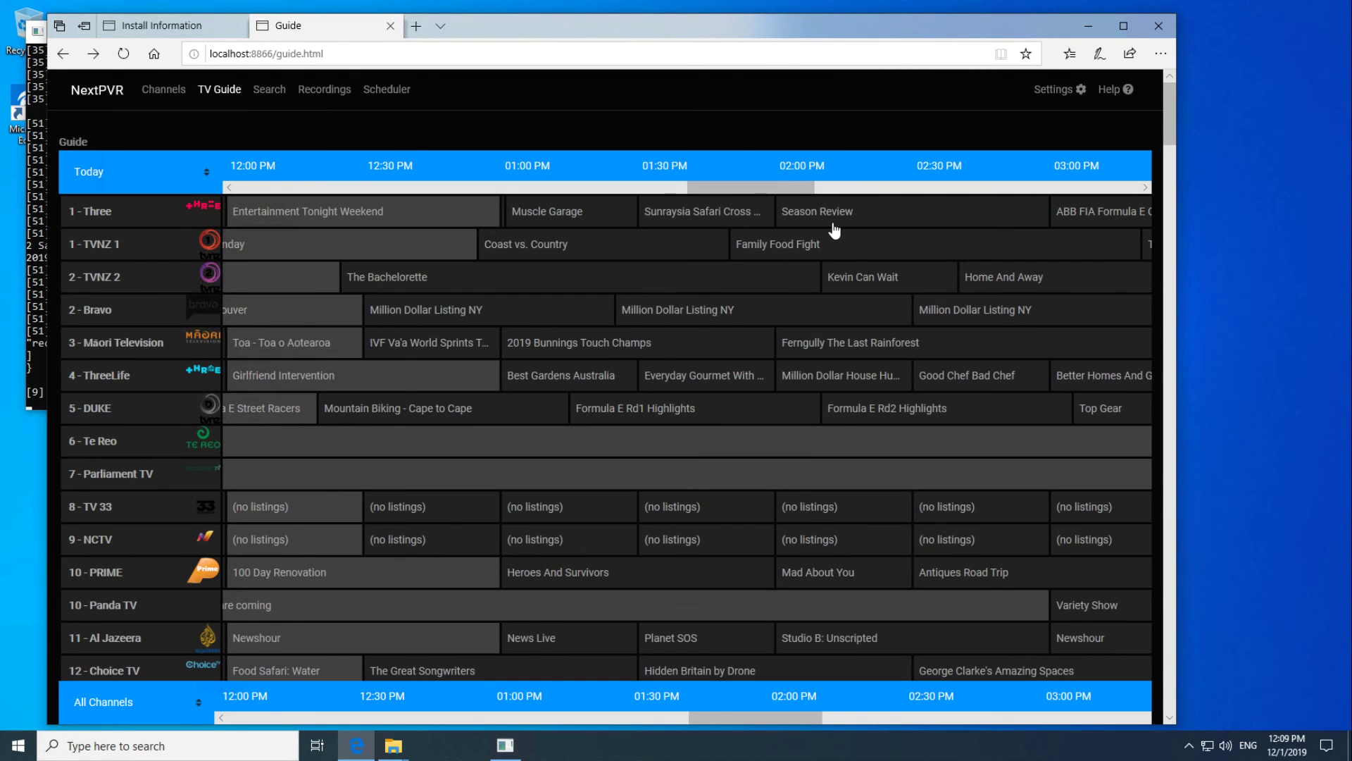
click(1092, 26)
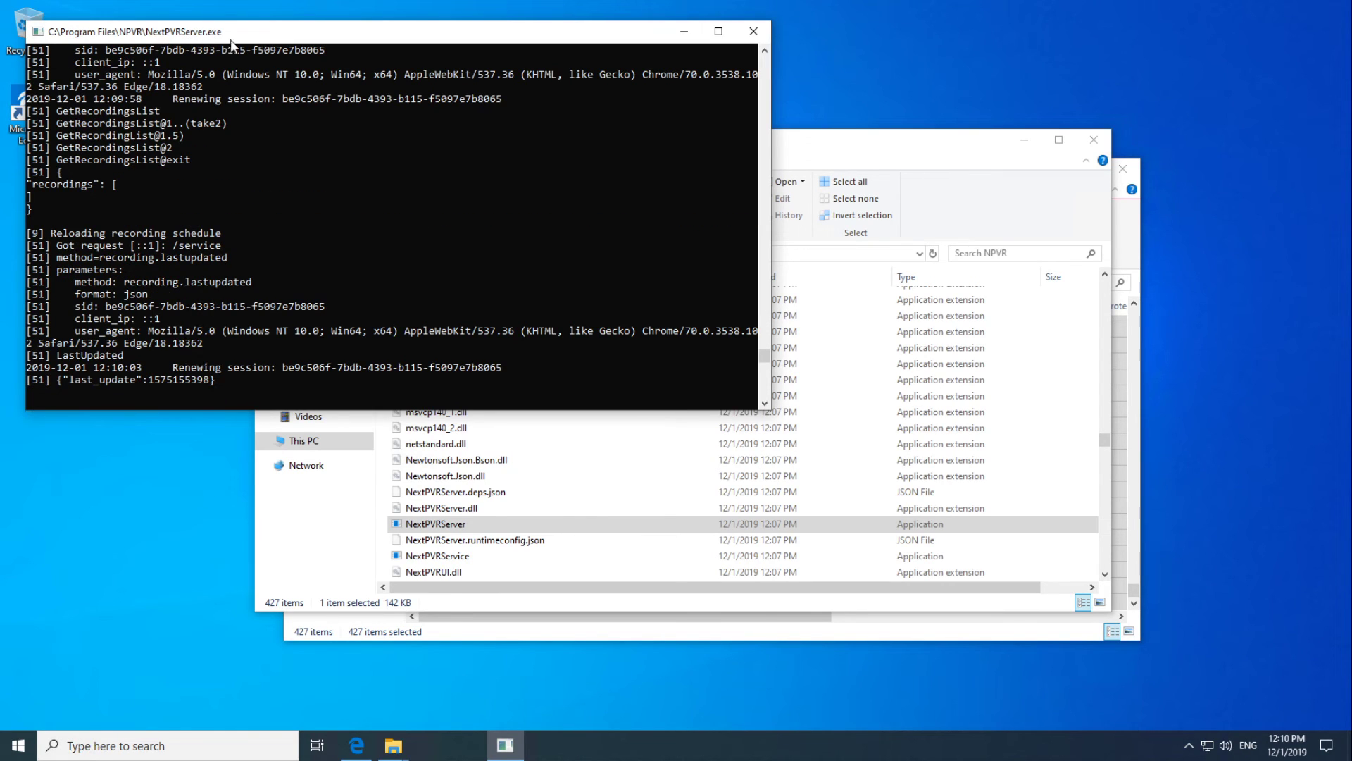
Close the NextPVRServer console and run installservice from the NPVR folder as administrator.
click(754, 36)
scroll(548, 513, up, 5)
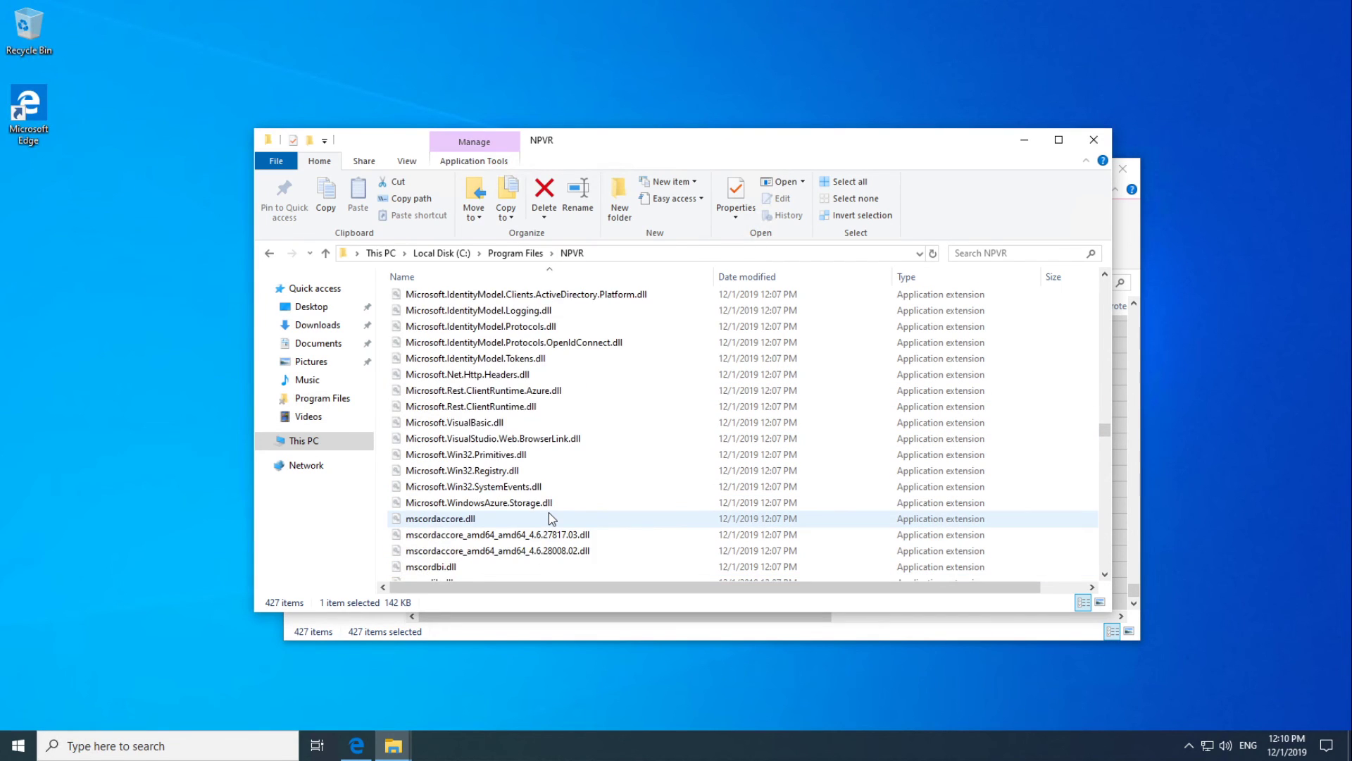
scroll(550, 519, up, 20)
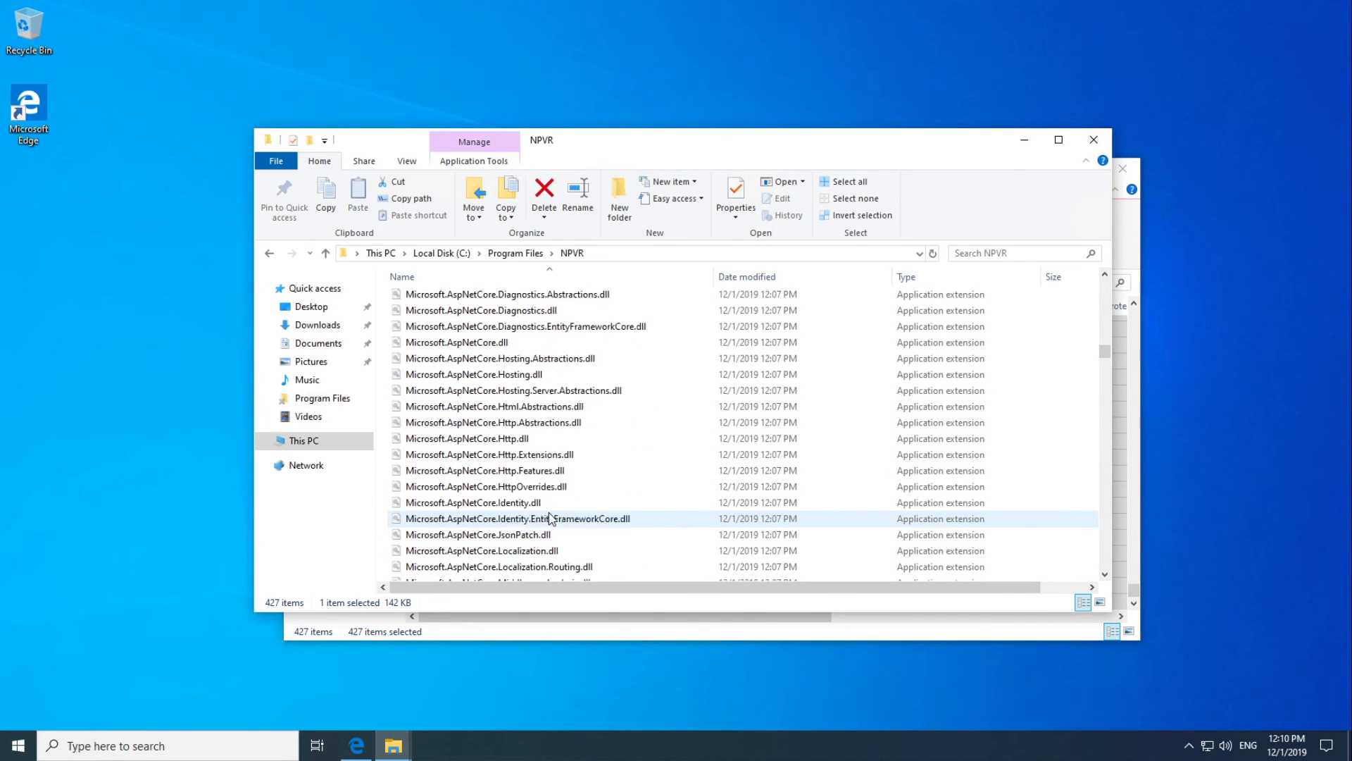
scroll(550, 516, up, 20)
scroll(549, 516, down, 7)
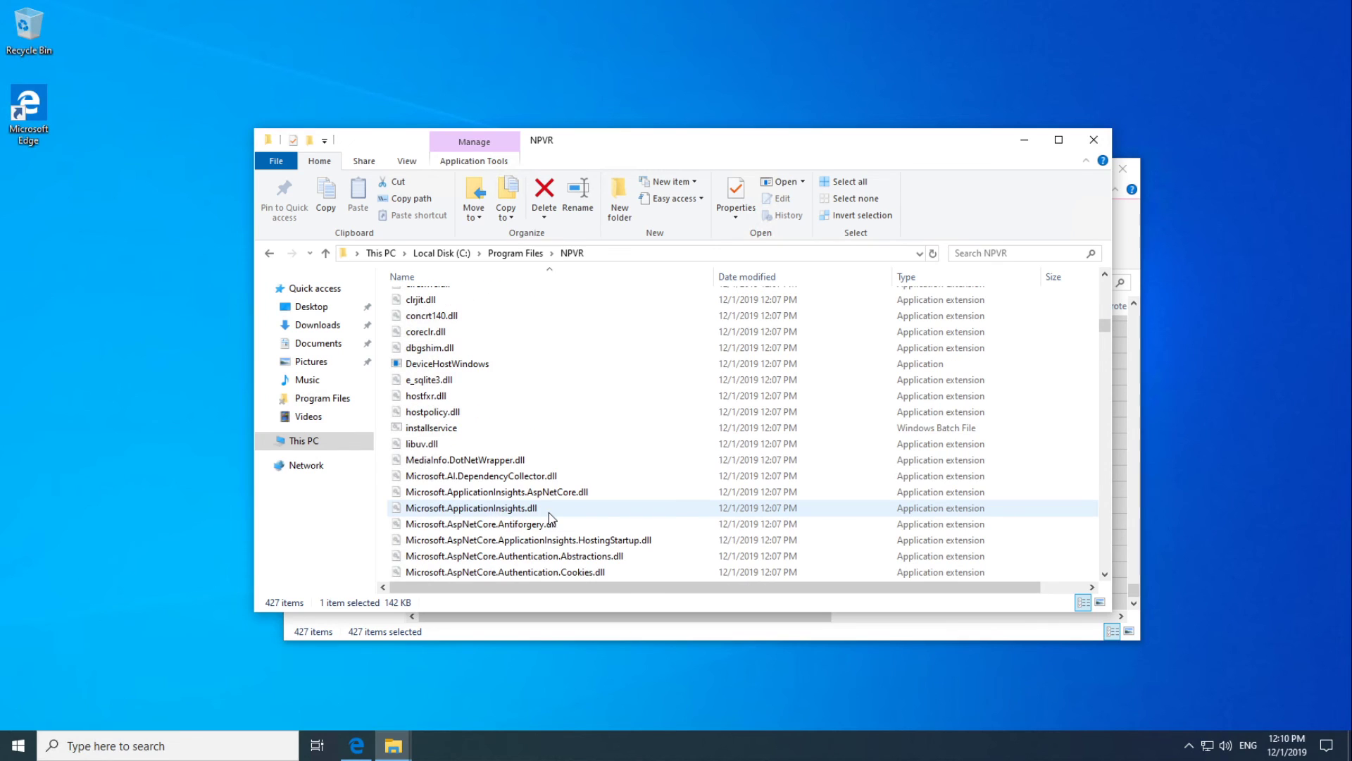
right_click(415, 430)
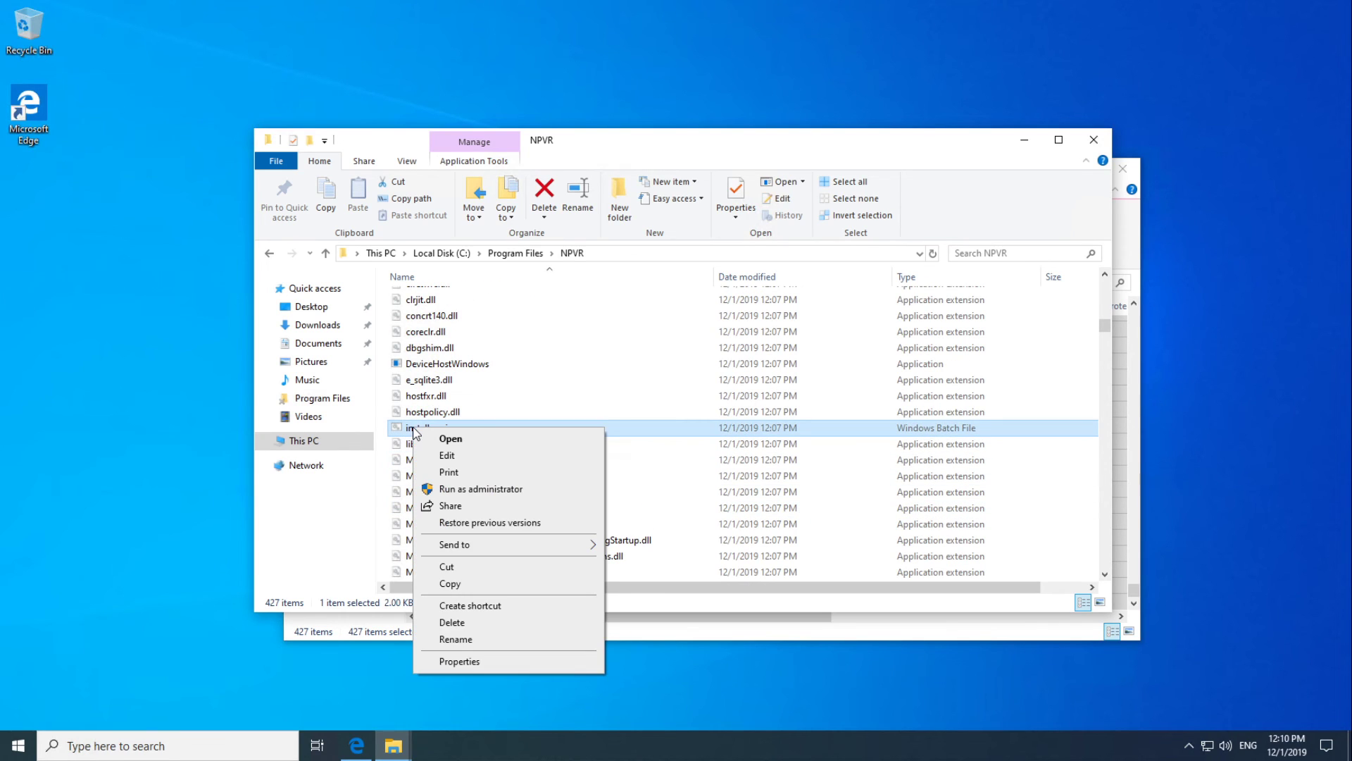
click(452, 490)
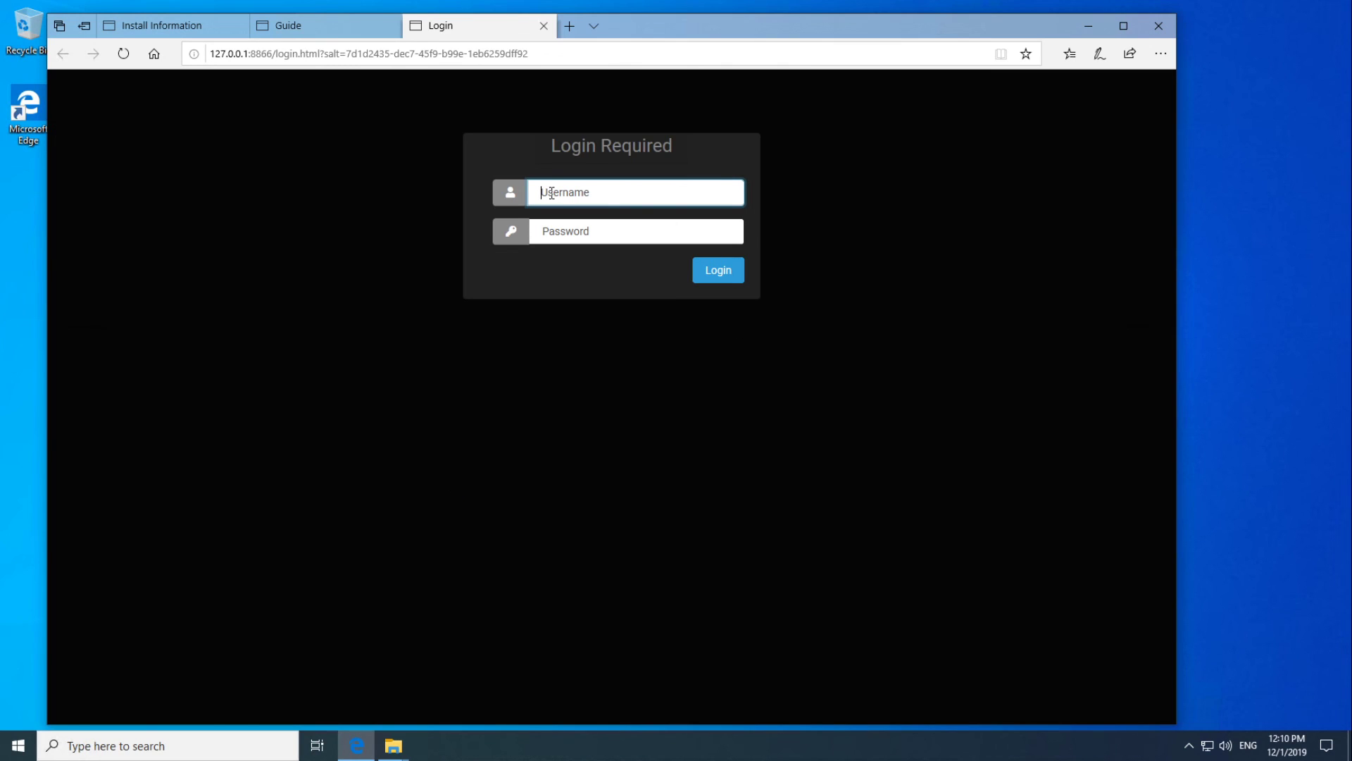
Log in on the Login Required page with the administrator username and password.
text(admin)
key(Tab)
text(password)
key(Return)
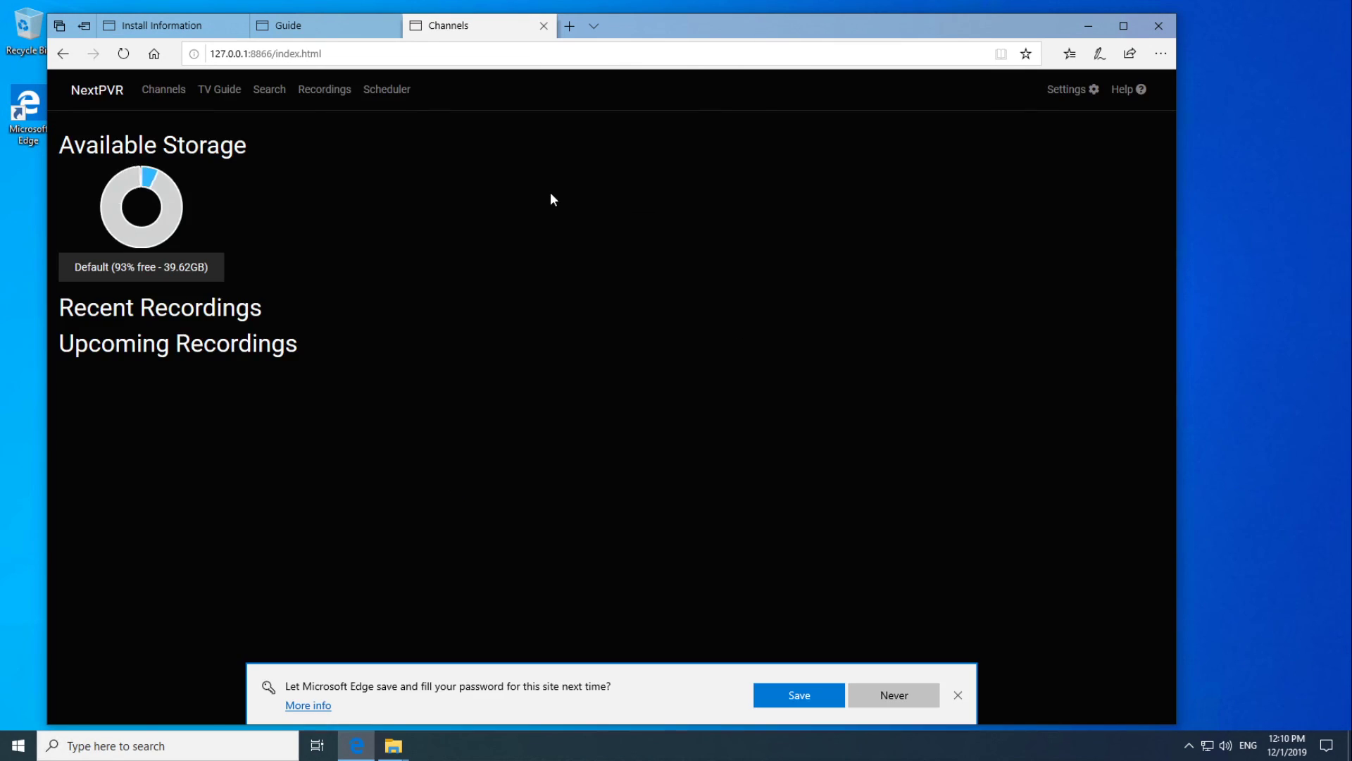